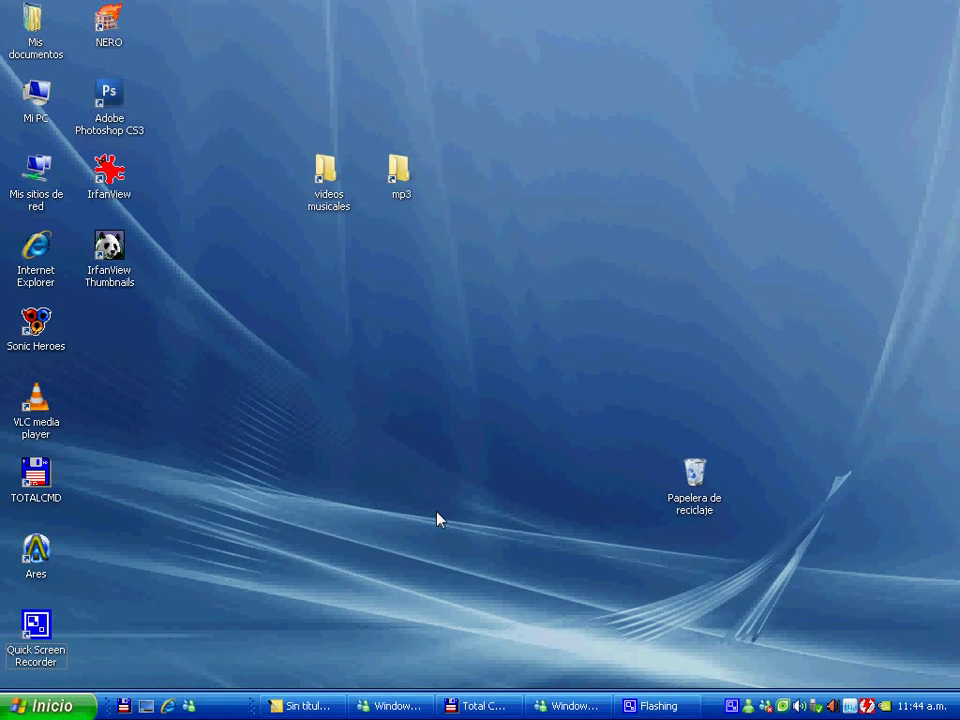
# Select the first line of the Notepad notes, then hide Notepad to reveal the desktop
pyautogui.click(330, 706)
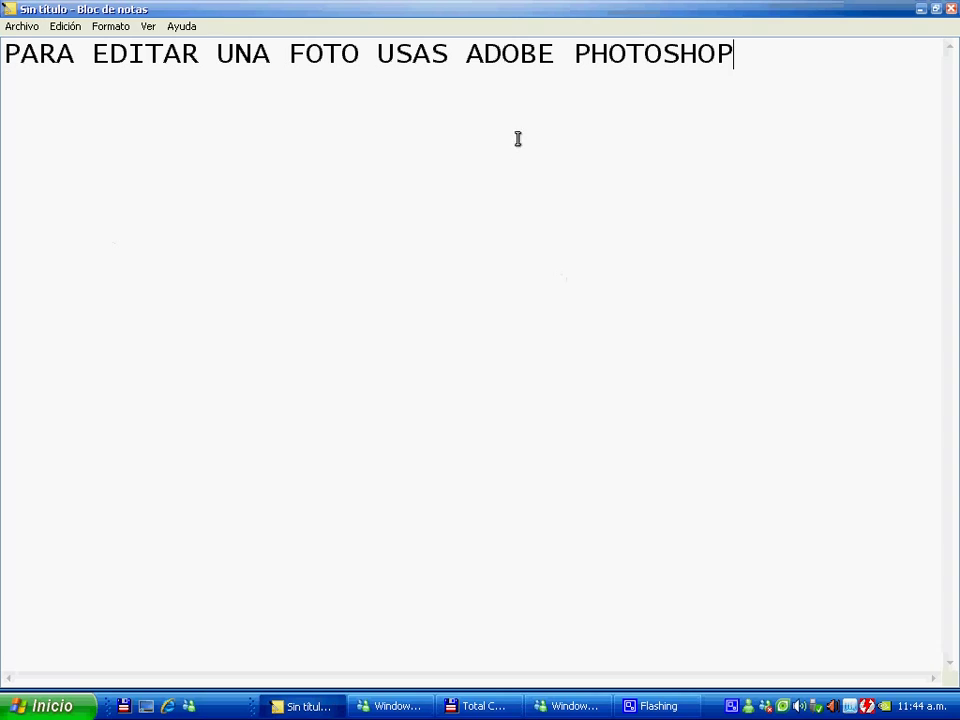
pyautogui.moveTo(818, 61); pyautogui.dragTo(3, 53)
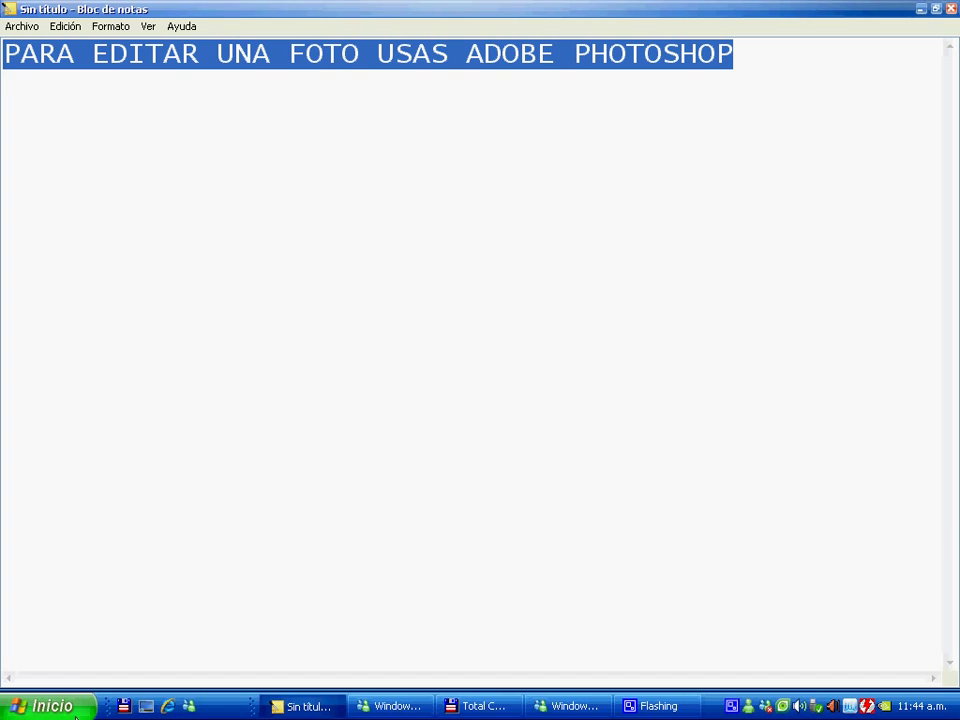
pyautogui.click(147, 707)
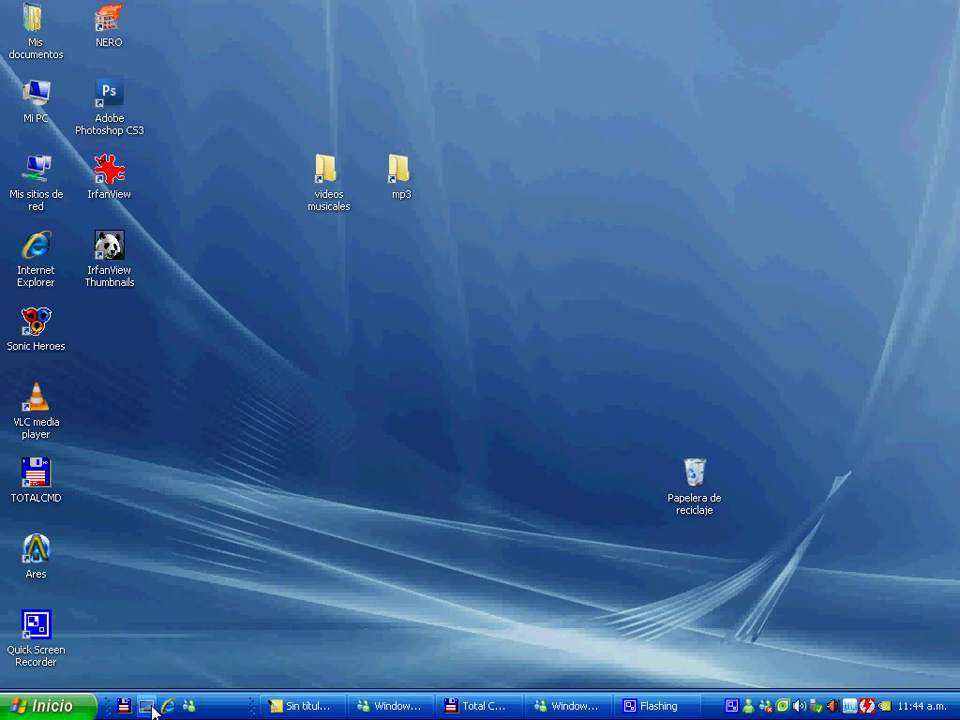
# Launch Photoshop CS3 and bring up the Archivo > Abrir dialog, then return to Notepad
pyautogui.click(113, 125)
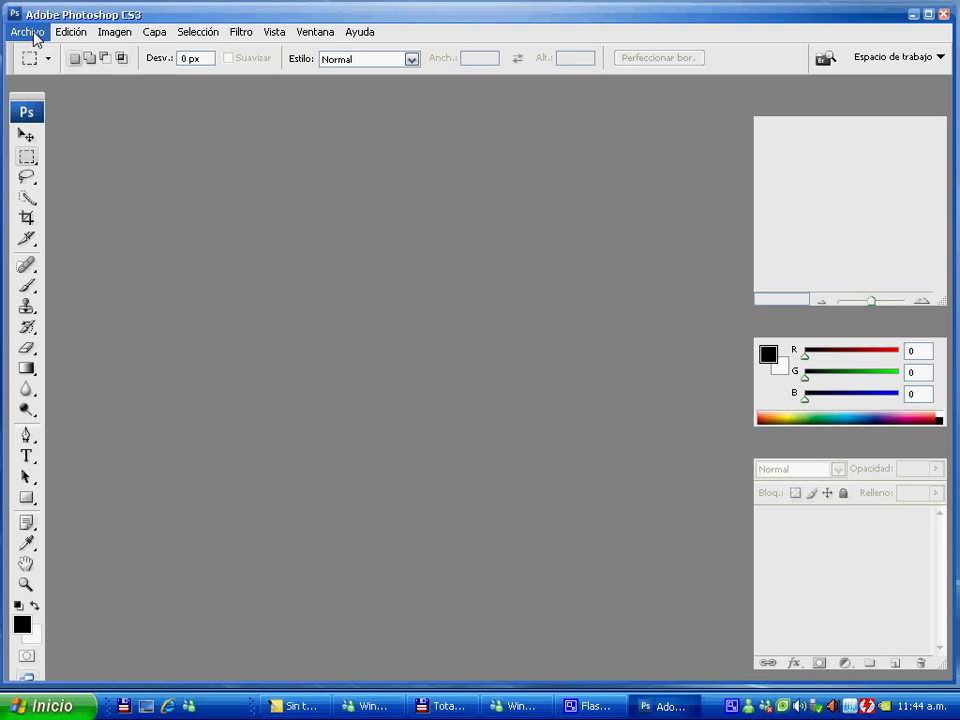
pyautogui.click(35, 33)
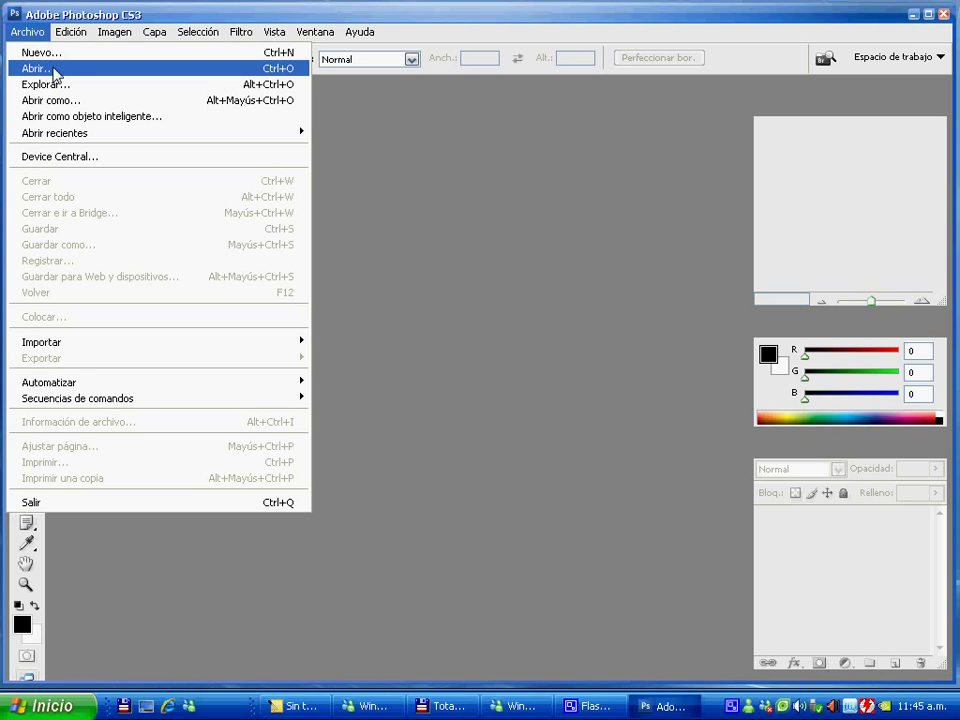
pyautogui.click(55, 75)
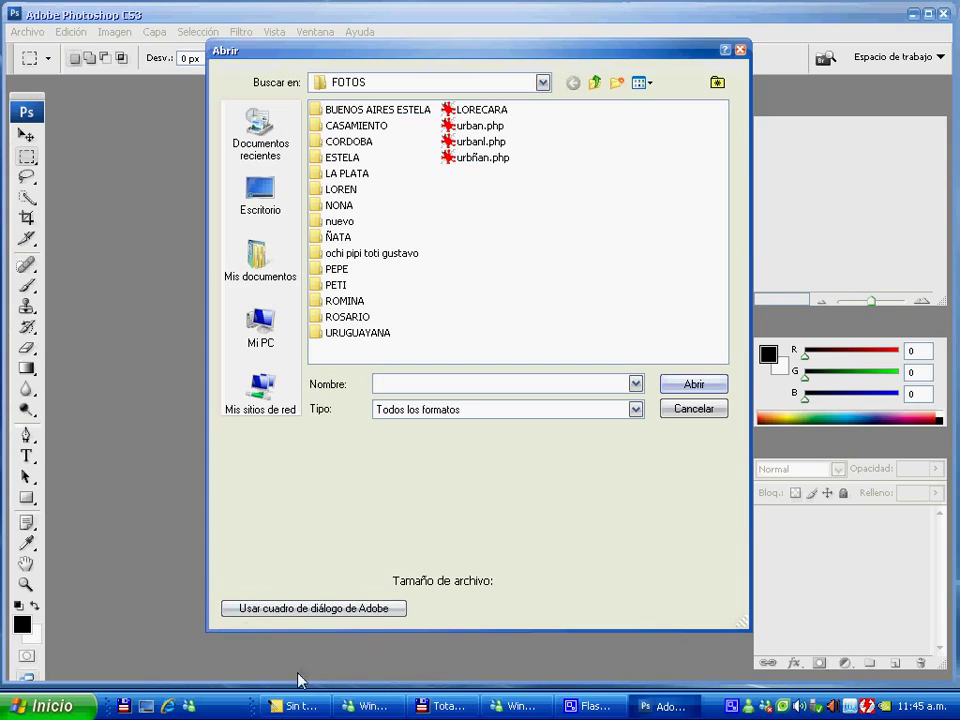
pyautogui.click(295, 706)
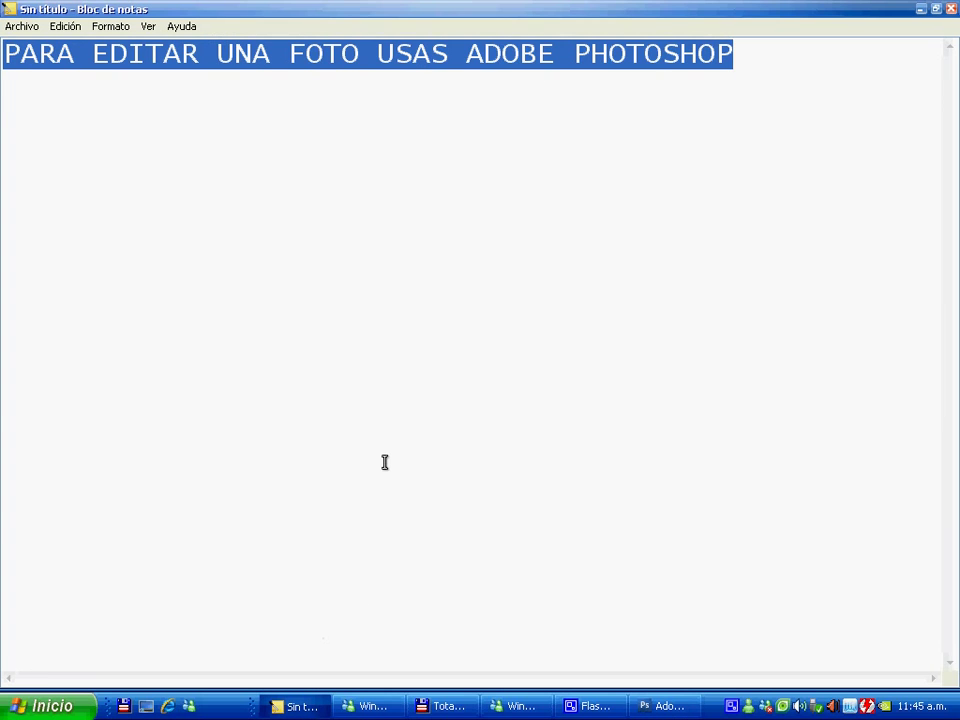
# Add the second note line 'TE VAS A ARCHIVO ABRIR' and switch back to Photoshop
pyautogui.press('End')
pyautogui.press('Return')
pyautogui.write('ANRIO')
pyautogui.press('BackSpace')
pyautogui.press('BackSpace')
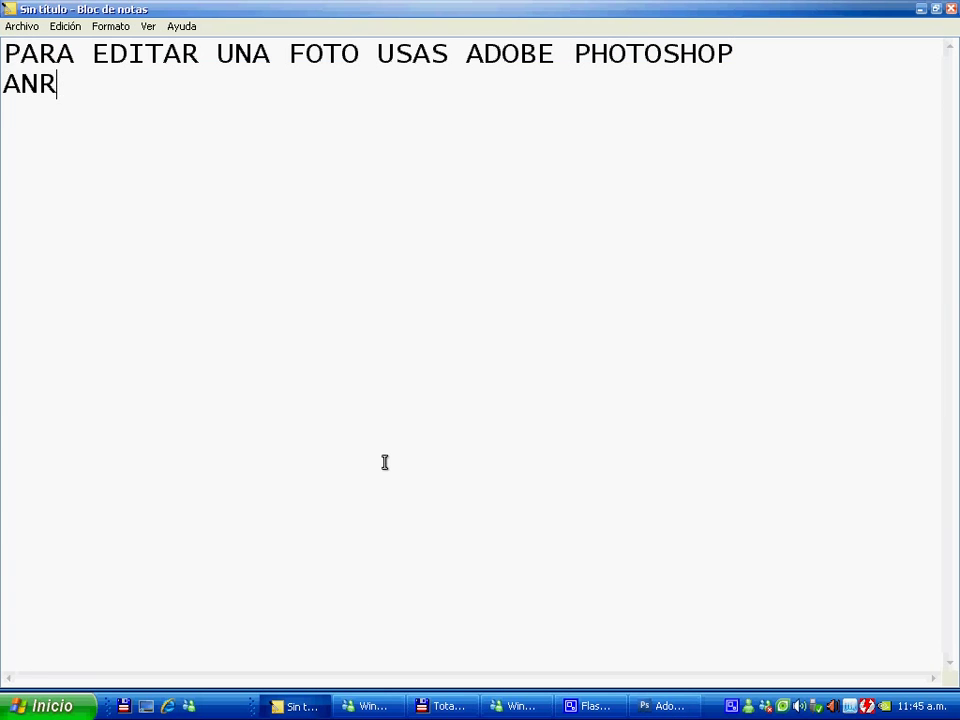
pyautogui.press('BackSpace')
pyautogui.press('BackSpace')
pyautogui.press('BackSpace')
pyautogui.write('TE VAS')
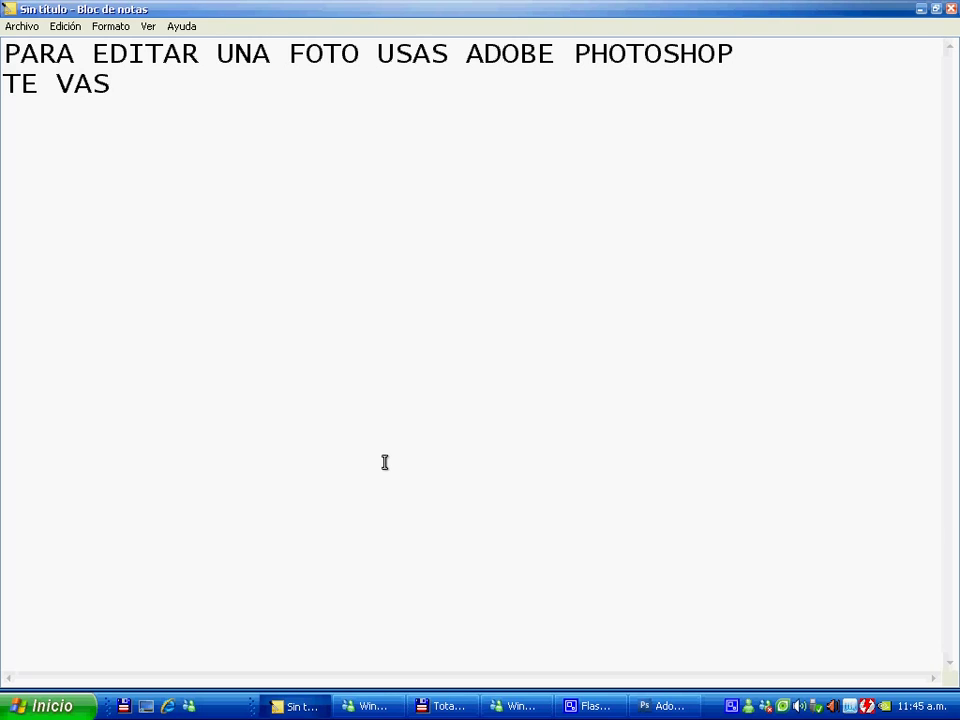
pyautogui.write(' A ARCHIVO ABRIR')
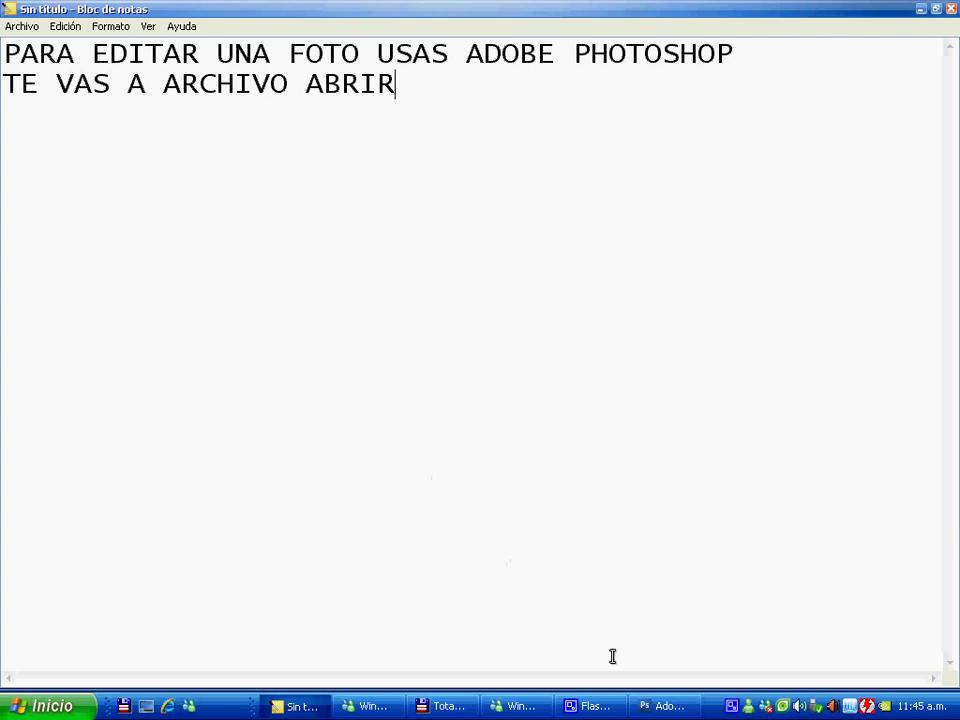
pyautogui.click(666, 707)
# Reopen Archivo > Abrir, browse to C:\FOTOS and open urbanl.php
pyautogui.click(681, 408)
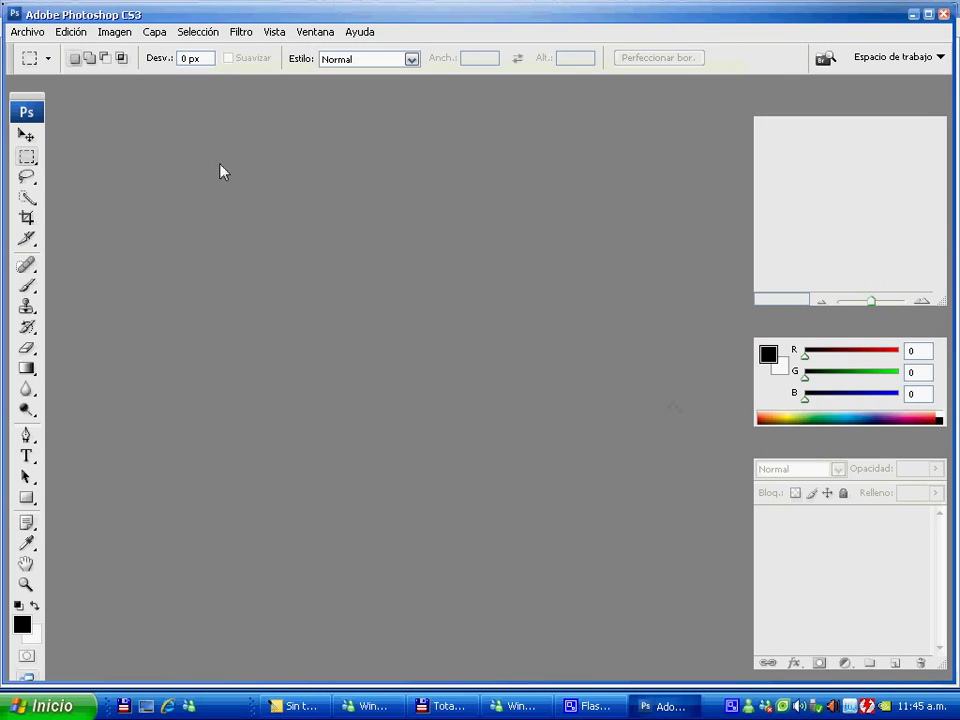
pyautogui.click(27, 32)
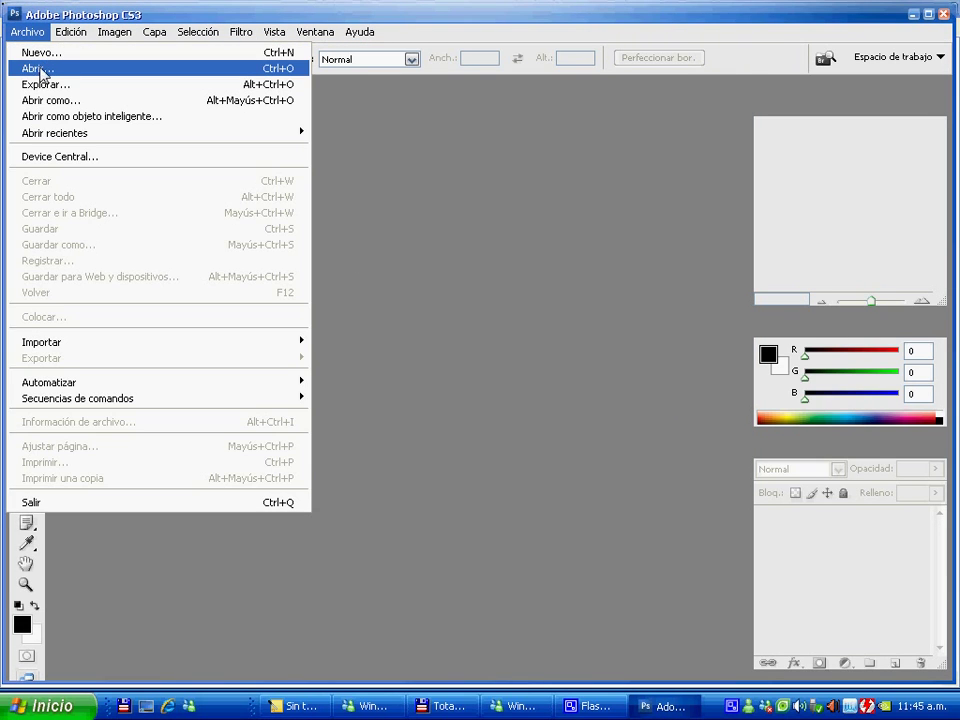
pyautogui.click(41, 74)
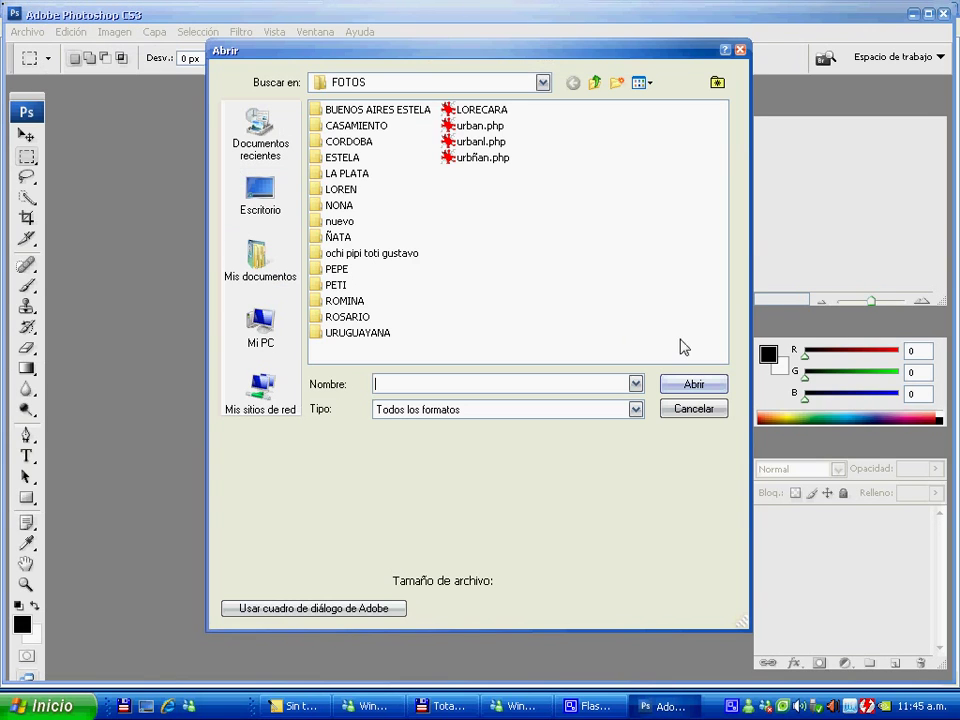
pyautogui.click(482, 126)
pyautogui.click(452, 86)
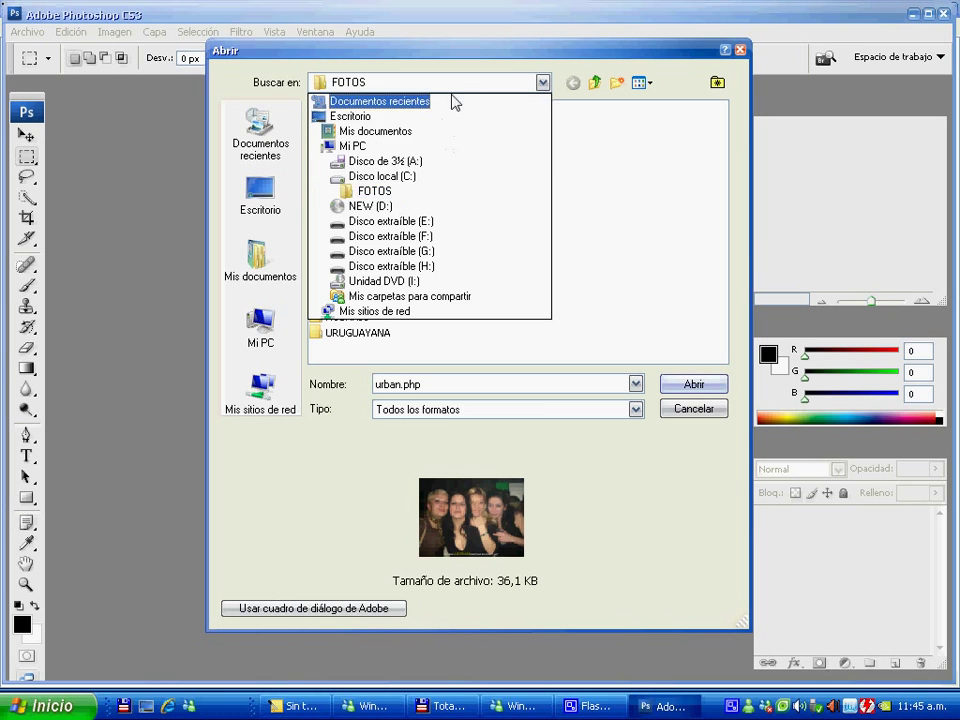
pyautogui.click(418, 176)
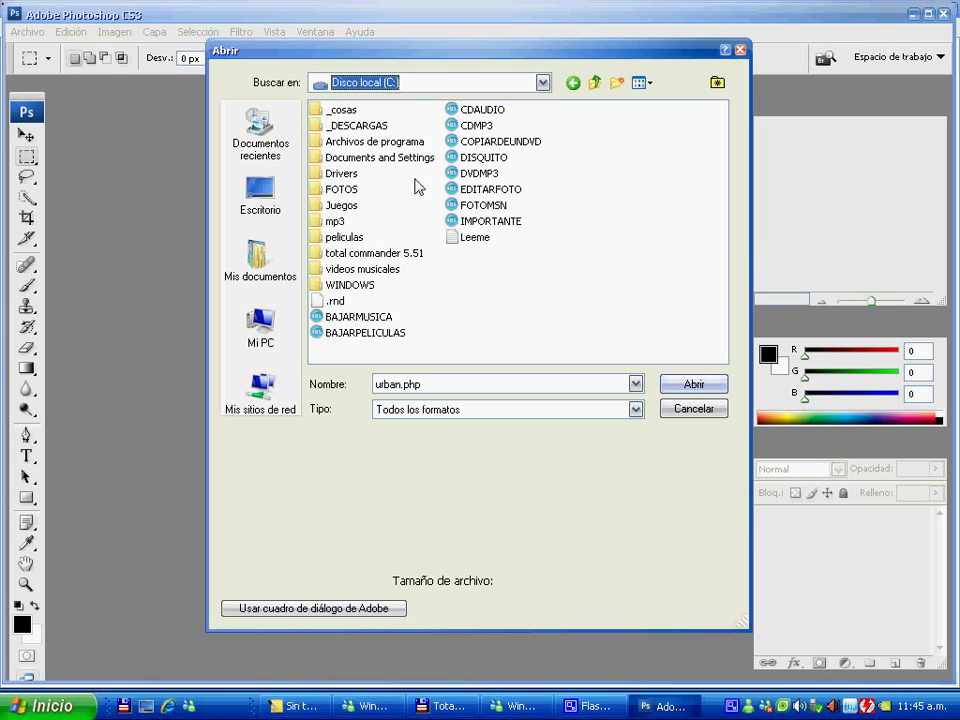
pyautogui.doubleClick(349, 196)
pyautogui.click(488, 142)
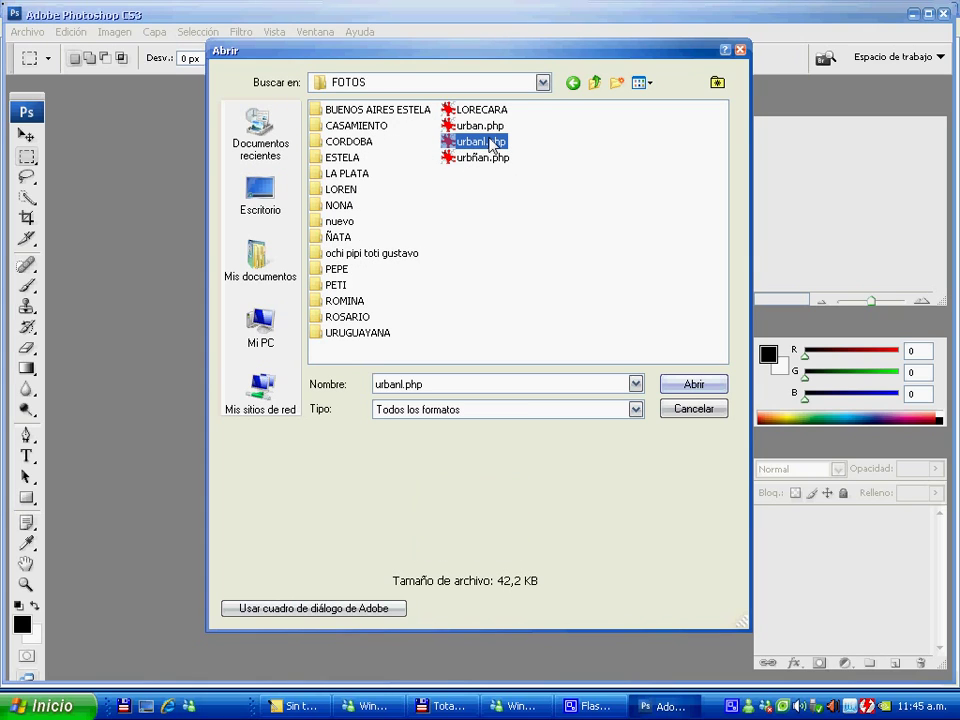
pyautogui.click(490, 158)
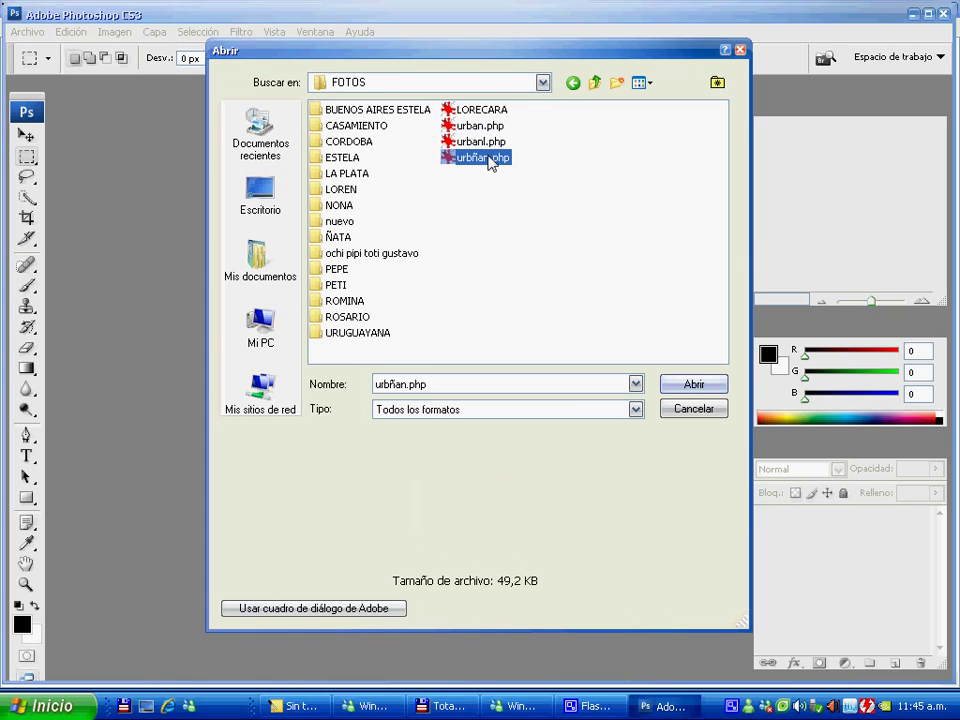
pyautogui.click(489, 144)
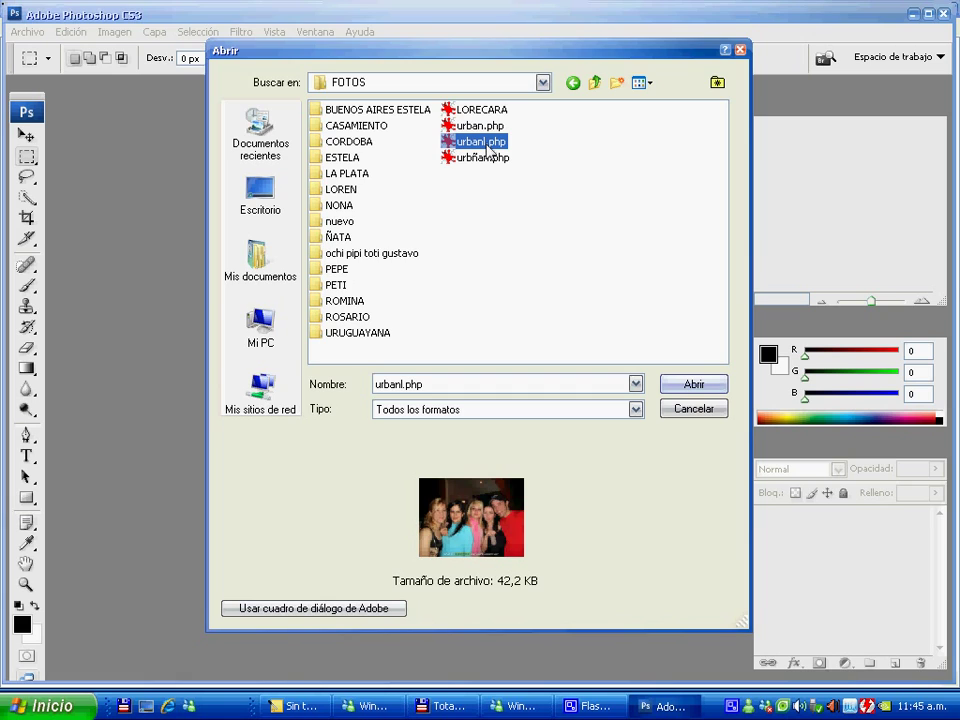
pyautogui.doubleClick(488, 146)
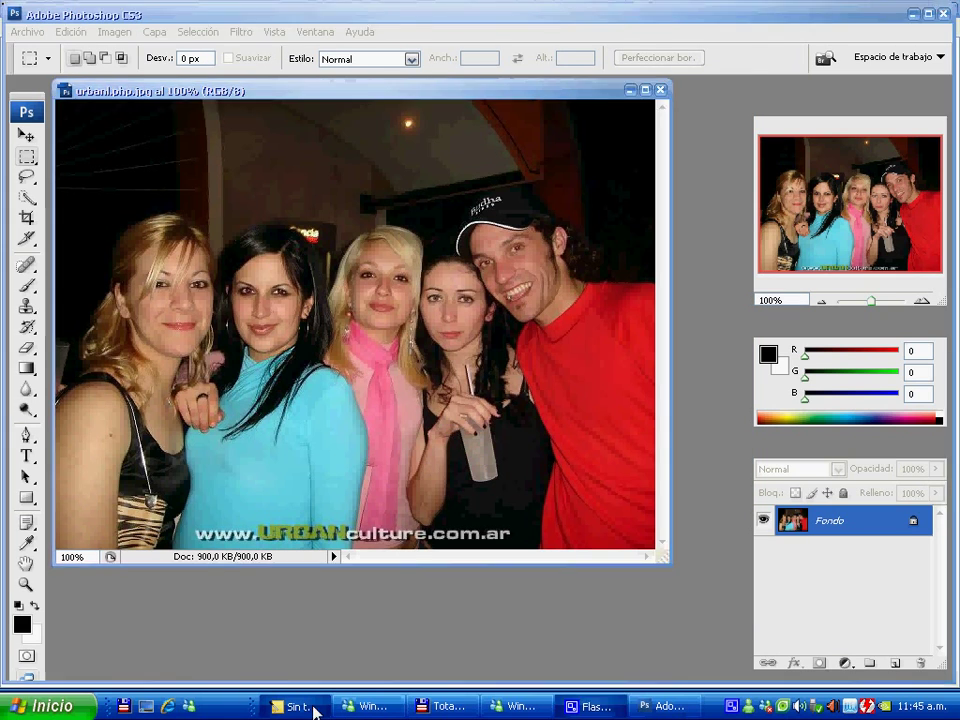
# Add the third note line 'ELEGIS EL ARCHIVO Y ABRI' in Notepad
pyautogui.click(314, 708)
pyautogui.press('Return')
pyautogui.write('ELEGIS EL ARCHIVOS')
pyautogui.press('BackSpace')
pyautogui.write('ABRI')
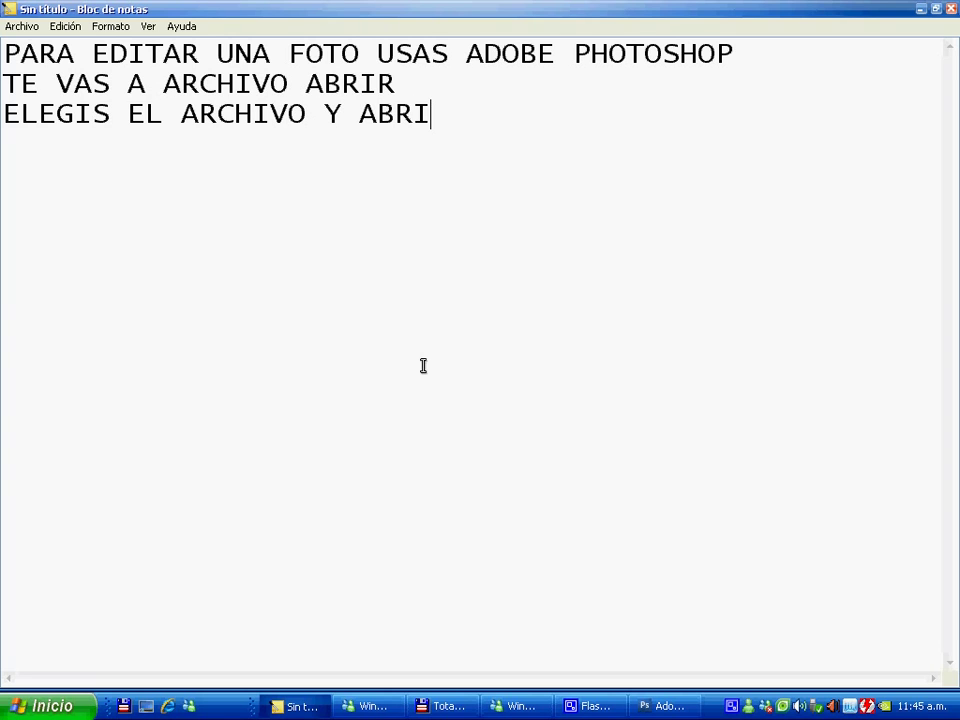
# Draw a rectangular selection around the second woman's face and neck
pyautogui.click(660, 706)
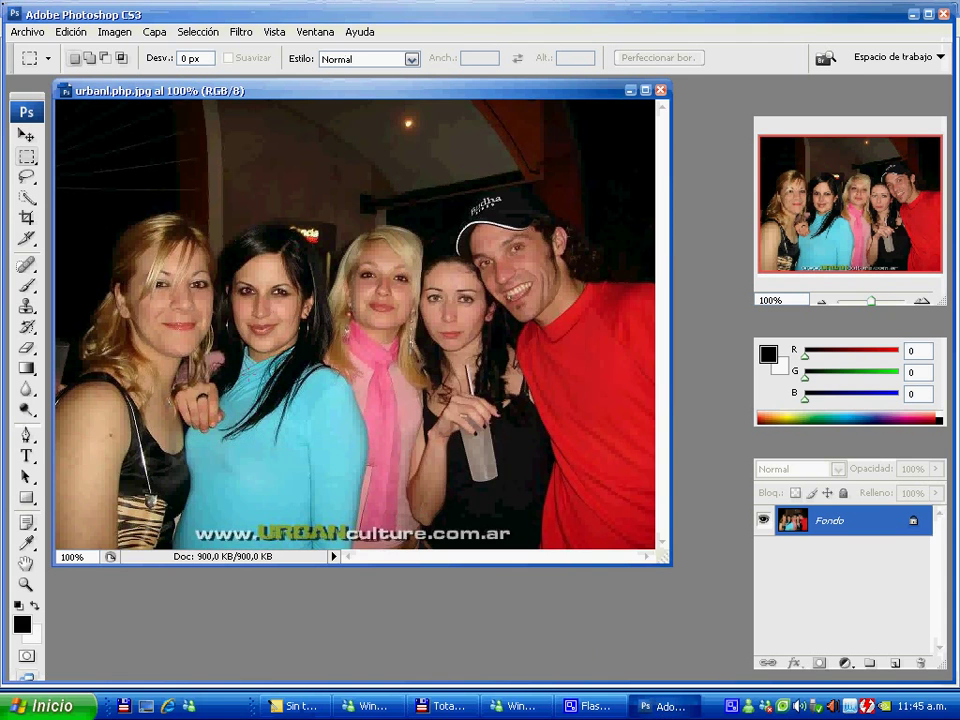
pyautogui.moveTo(210, 218); pyautogui.dragTo(323, 375)
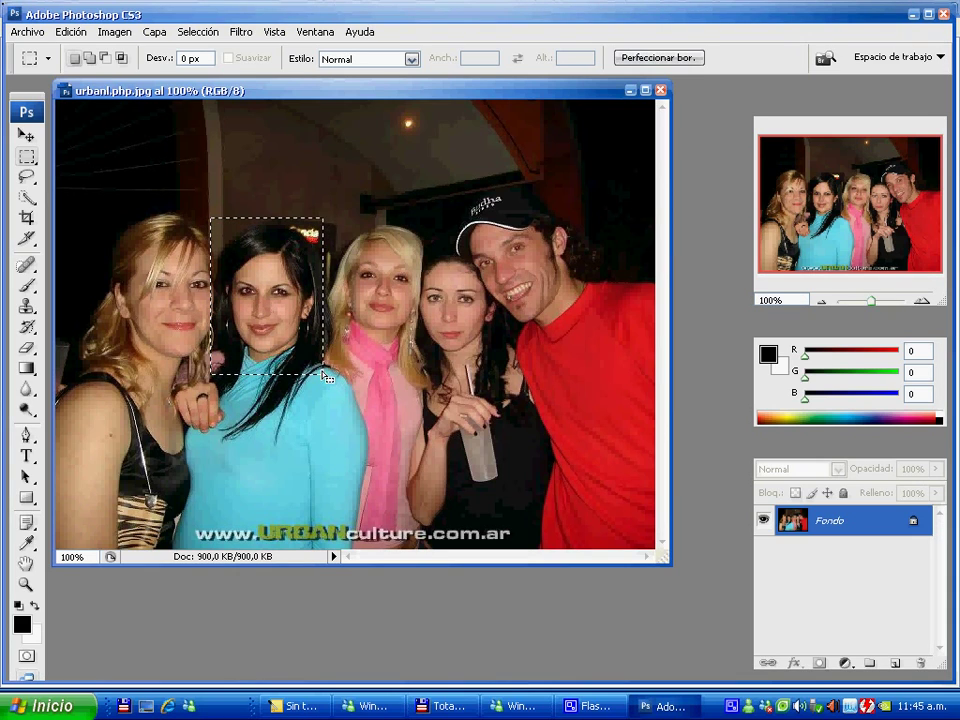
pyautogui.click(186, 197)
pyautogui.moveTo(186, 197); pyautogui.dragTo(330, 320)
pyautogui.moveTo(219, 254); pyautogui.dragTo(330, 363)
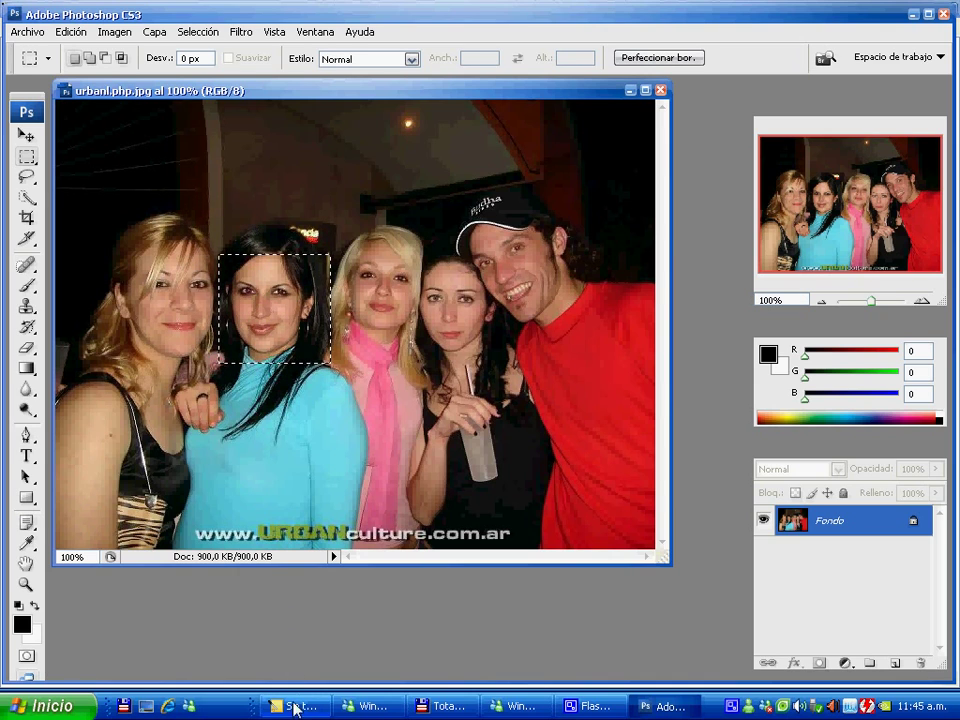
# Type 'RECORTA ESA PARTE ASI' as the fourth note line, then return to Photoshop
pyautogui.click(295, 707)
pyautogui.press('Return')
pyautogui.write('RECORTA E')
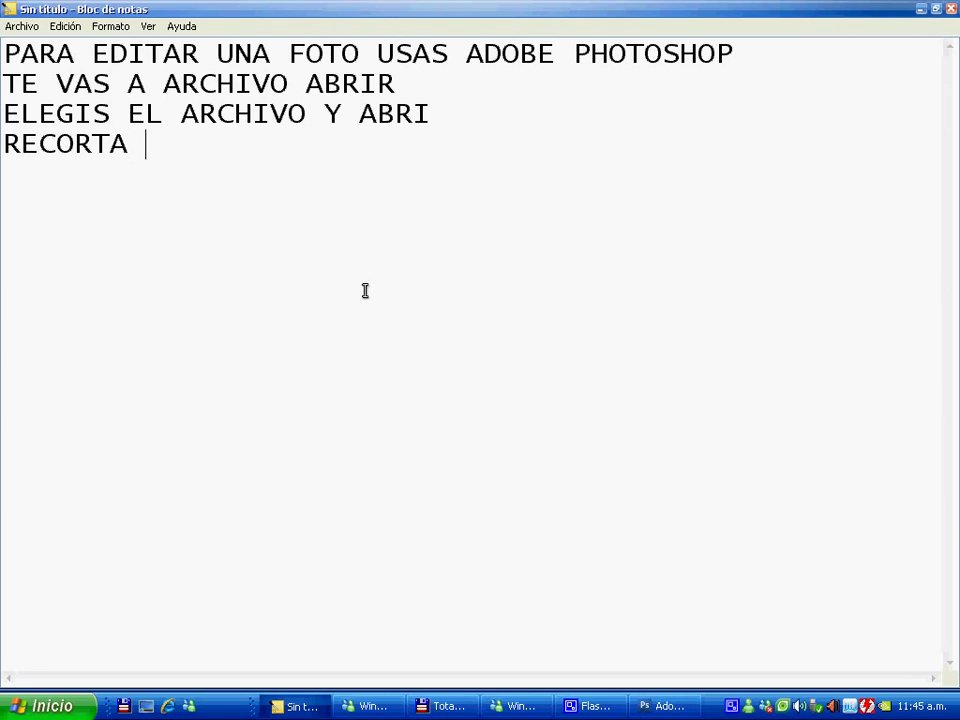
pyautogui.write('SA P')
pyautogui.write('A')
pyautogui.press('BackSpace')
pyautogui.write('PARTE ASI')
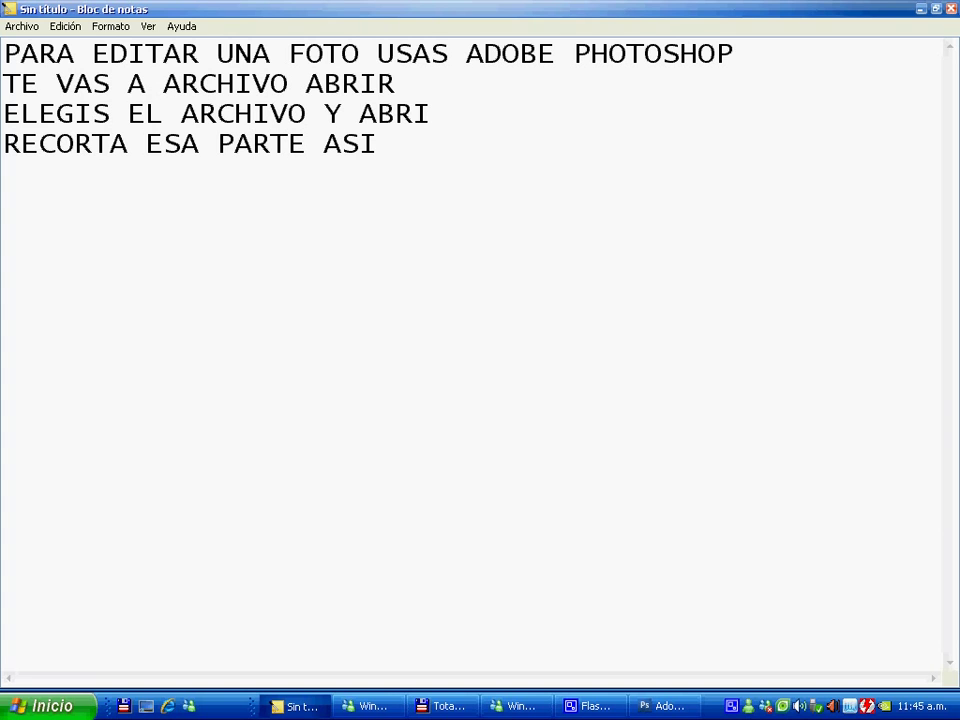
pyautogui.click(680, 705)
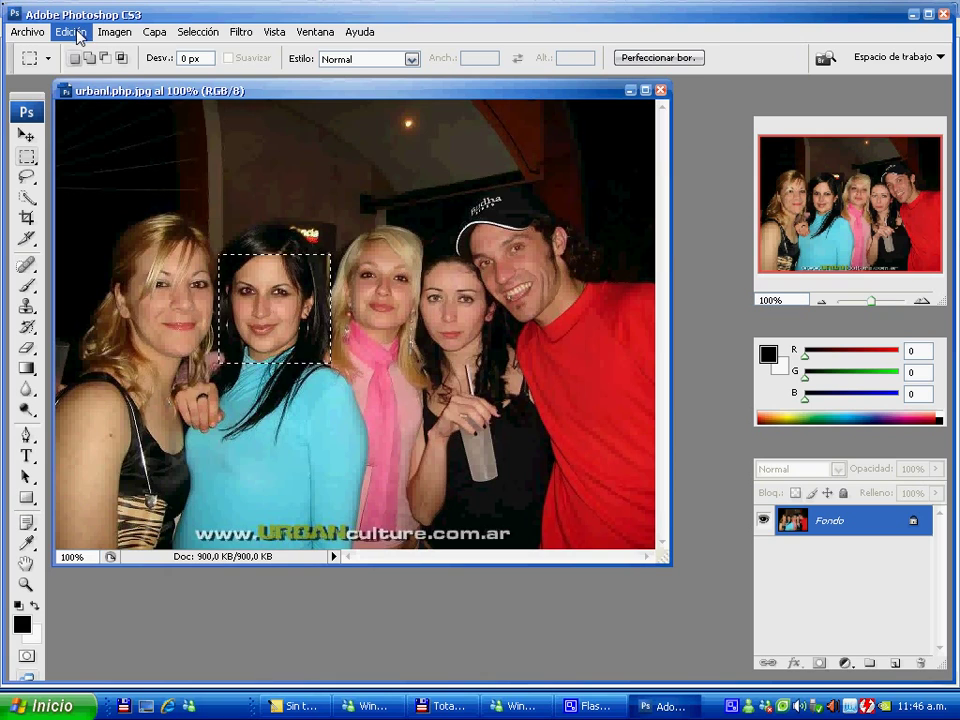
# Copy the selected face and create a new 120 × 117 px document at clipboard size
pyautogui.click(71, 32)
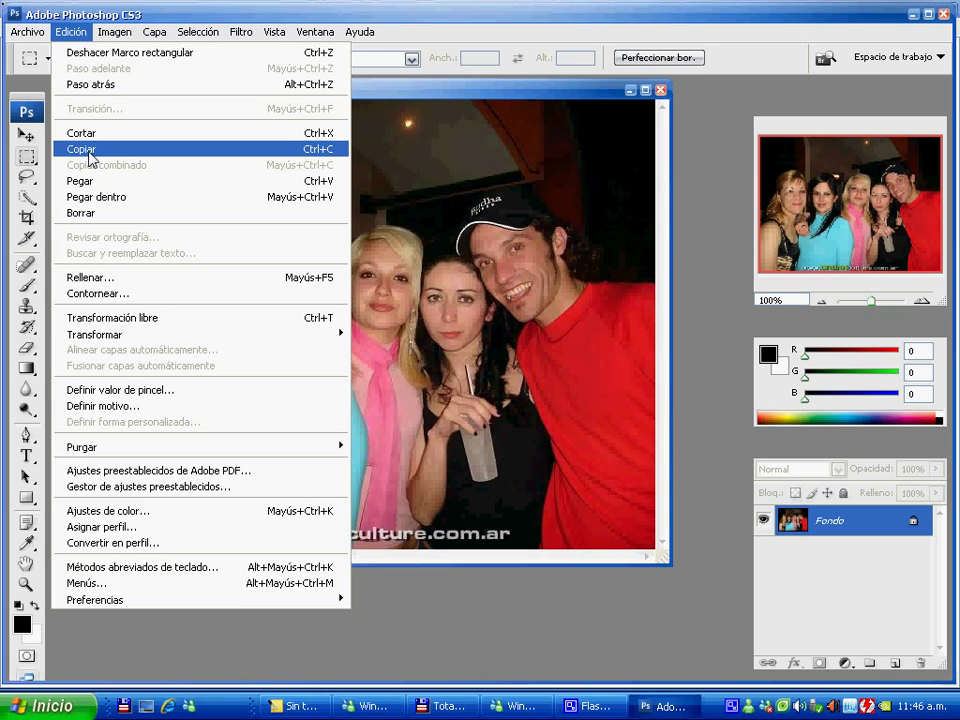
pyautogui.click(82, 149)
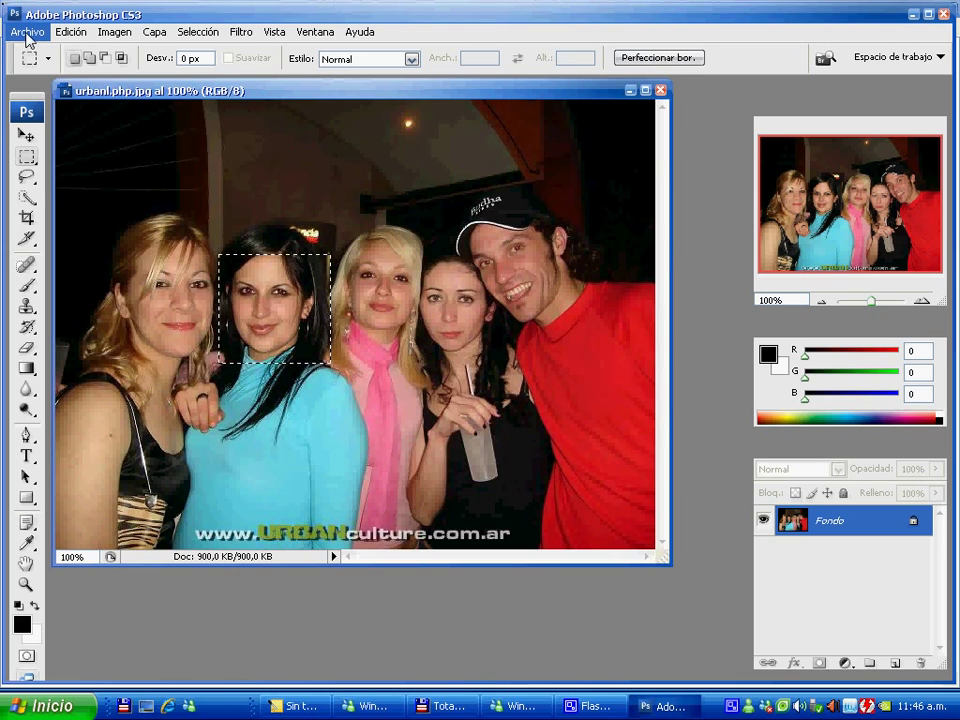
pyautogui.click(27, 32)
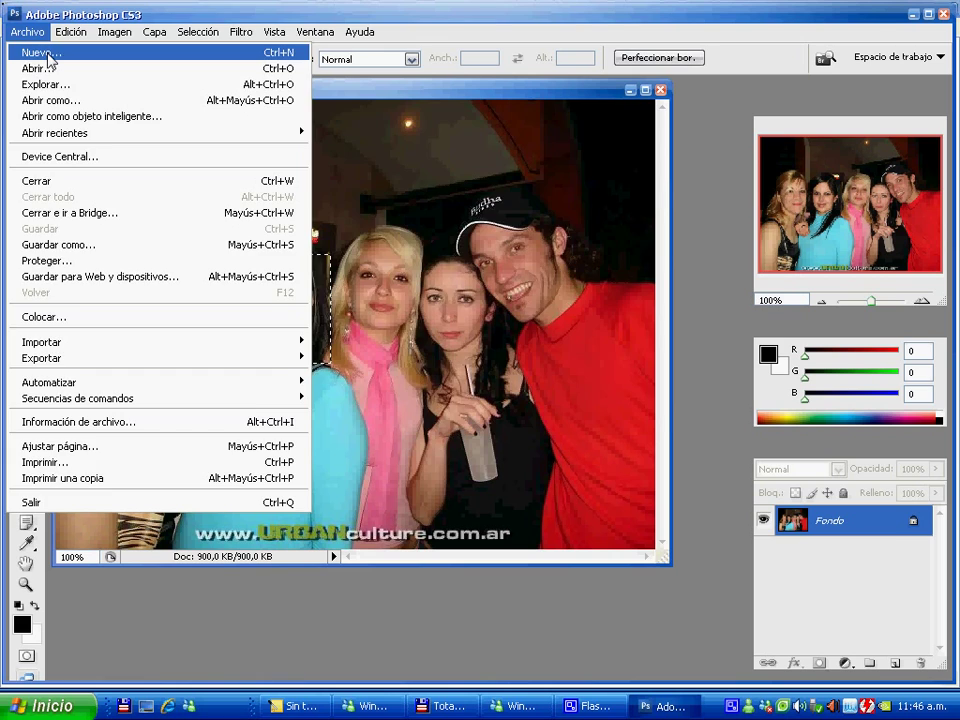
pyautogui.click(50, 56)
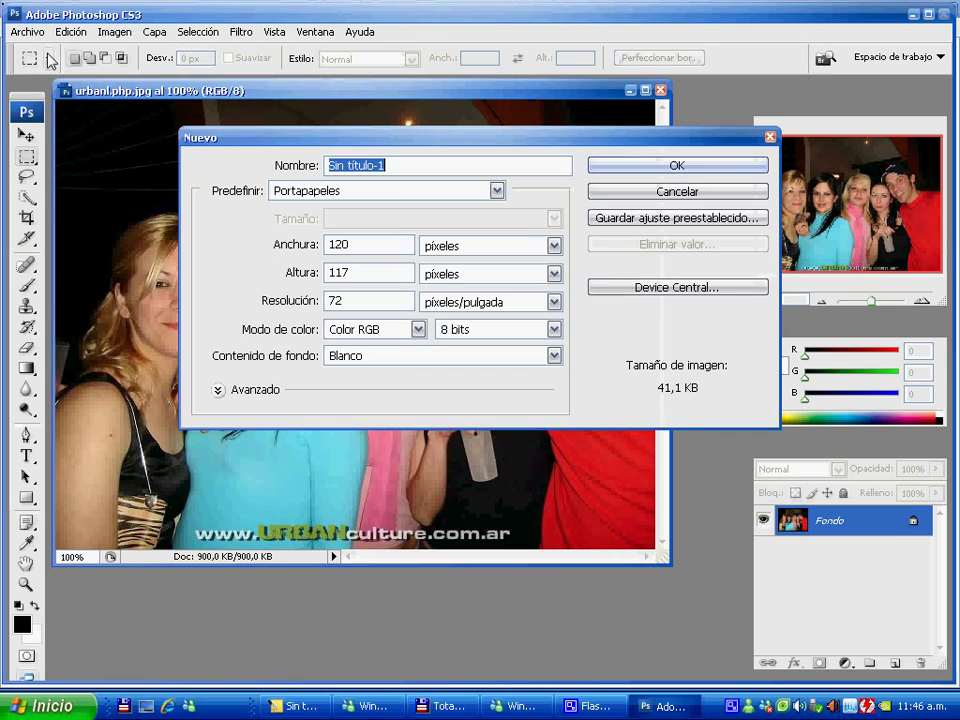
pyautogui.click(672, 166)
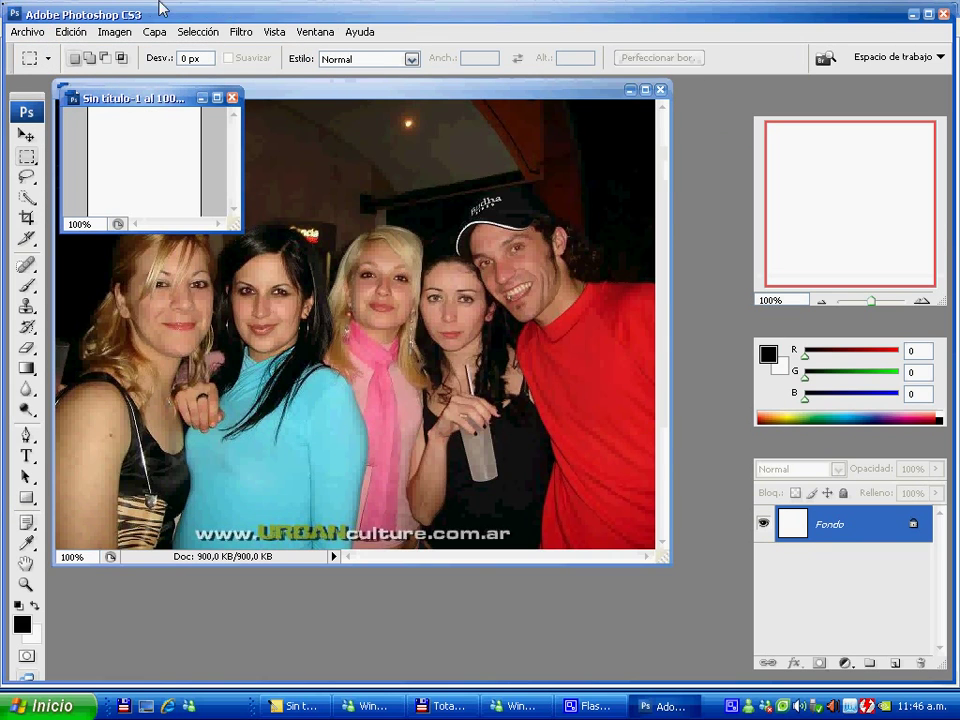
# Paste the face into Sin título-1 as Capa 1 and select the Brush tool
pyautogui.click(78, 33)
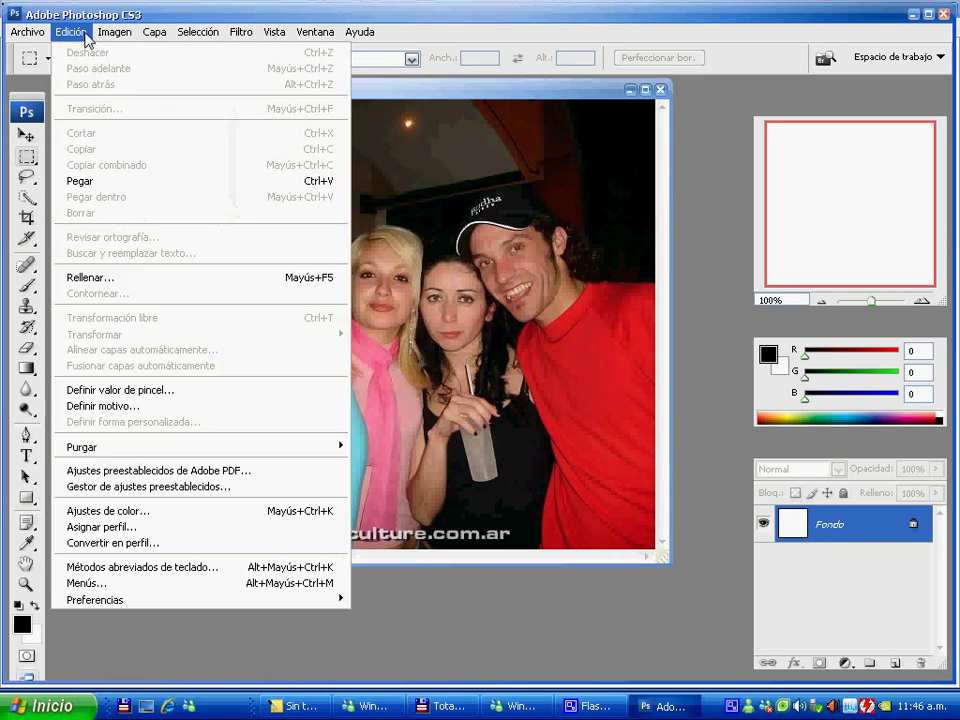
pyautogui.click(105, 184)
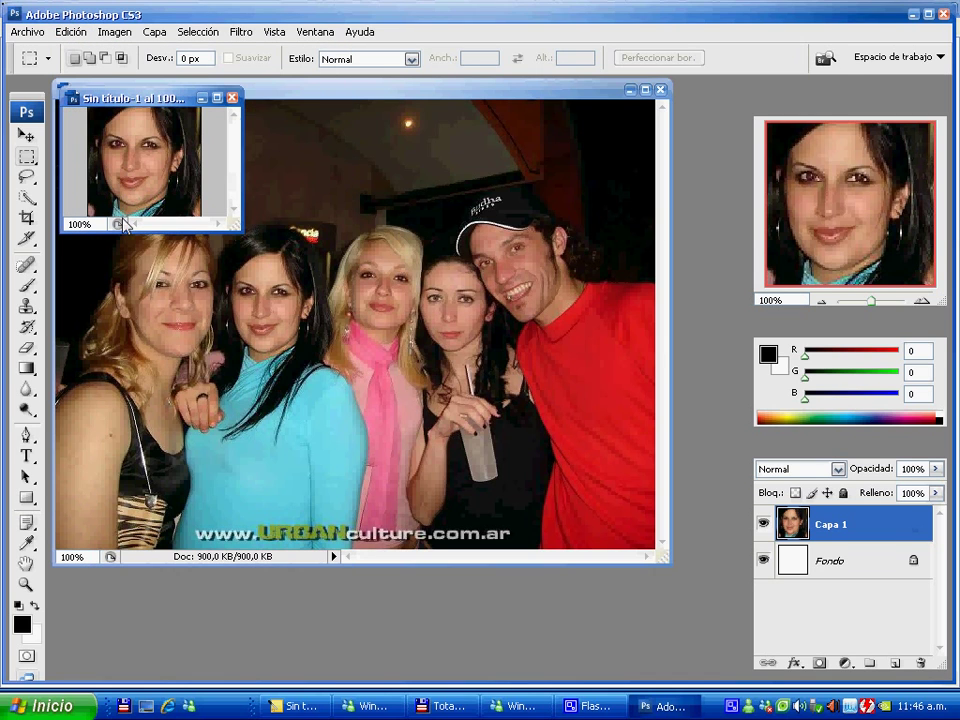
pyautogui.click(27, 287)
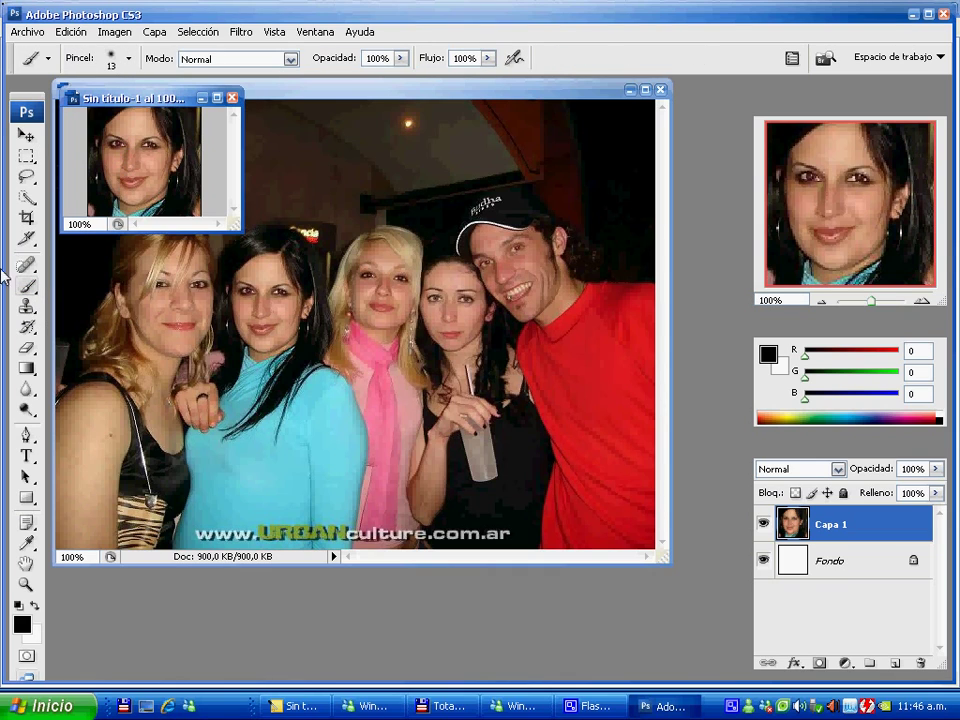
# Type the note 'CON EL PINCEL PODES PINTAR' and return to Photoshop
pyautogui.click(300, 707)
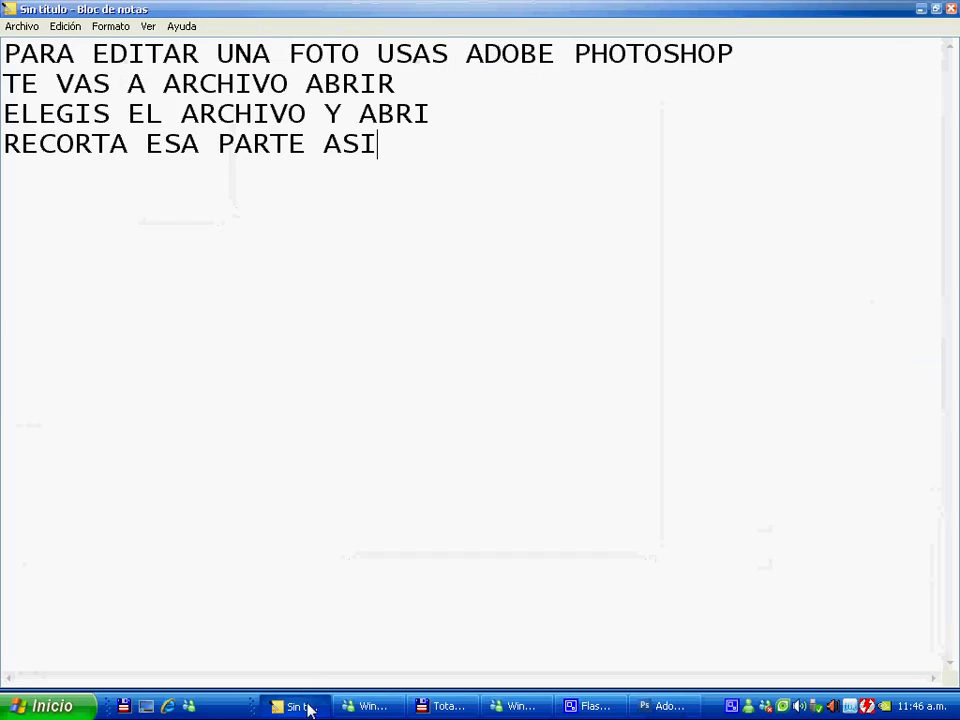
pyautogui.write('CON EL P')
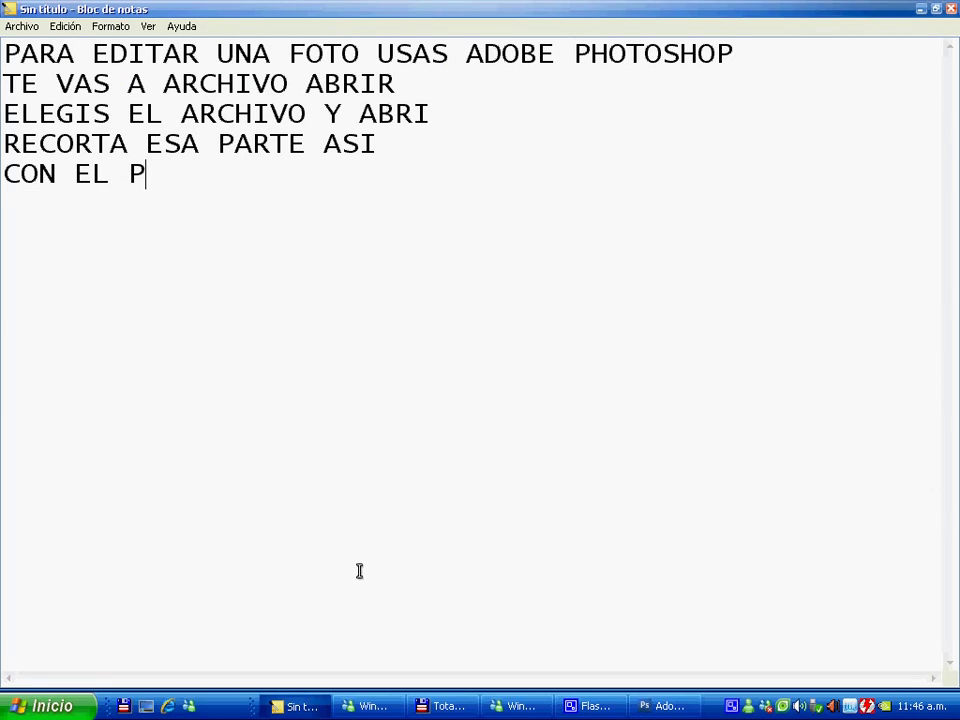
pyautogui.write('INCEL PODES ')
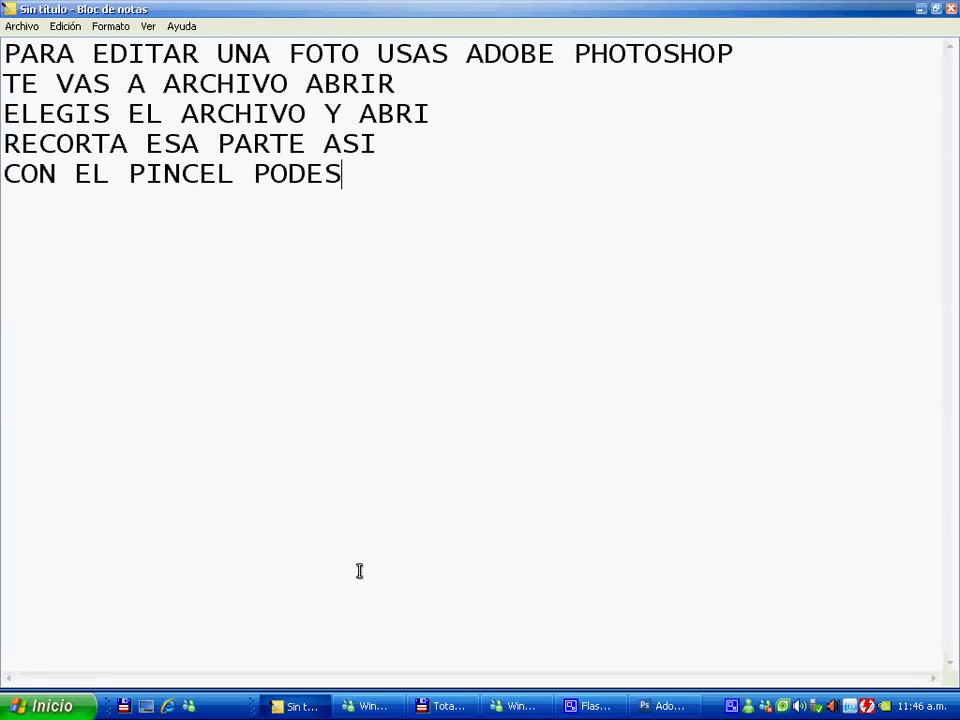
pyautogui.write('PINT')
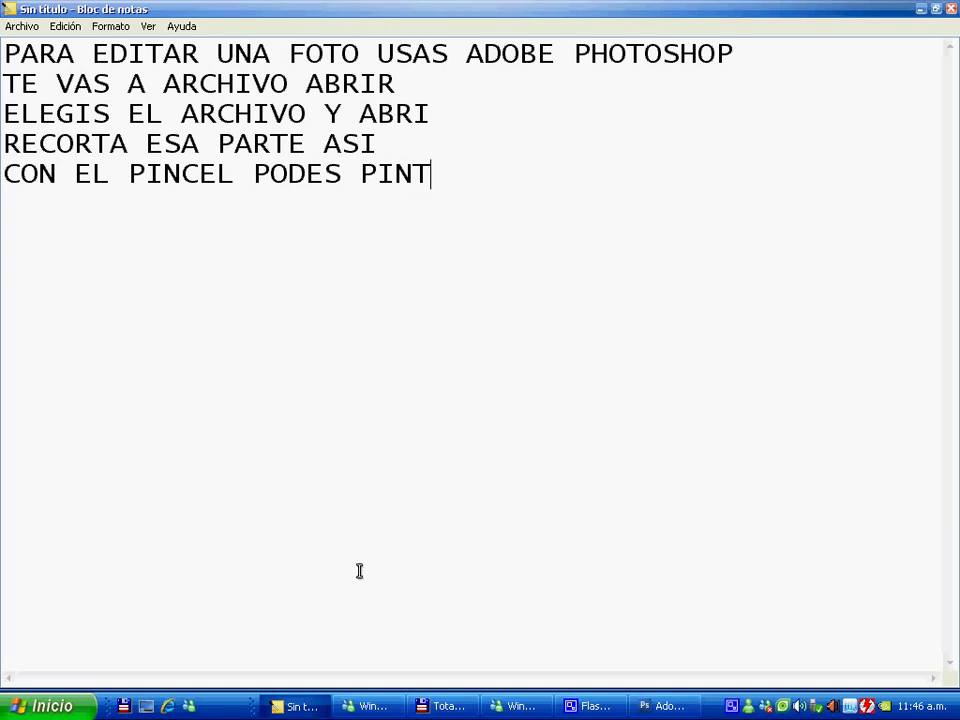
pyautogui.write('AR')
pyautogui.click(678, 714)
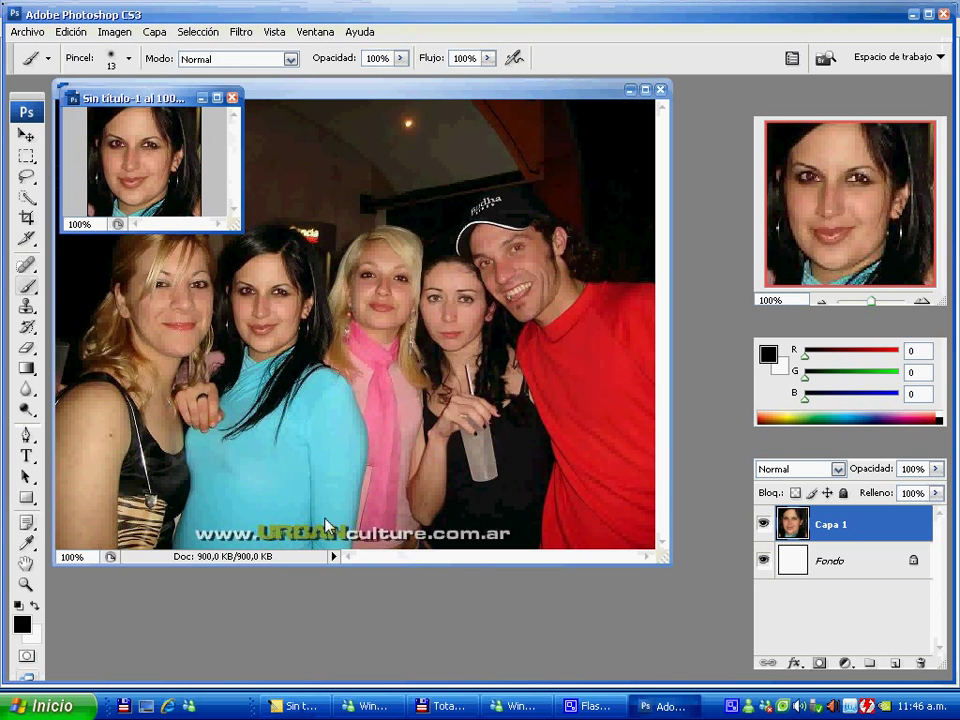
# Paint a black spot on the forehead and switch to a 5 px hard brush
pyautogui.click(132, 123)
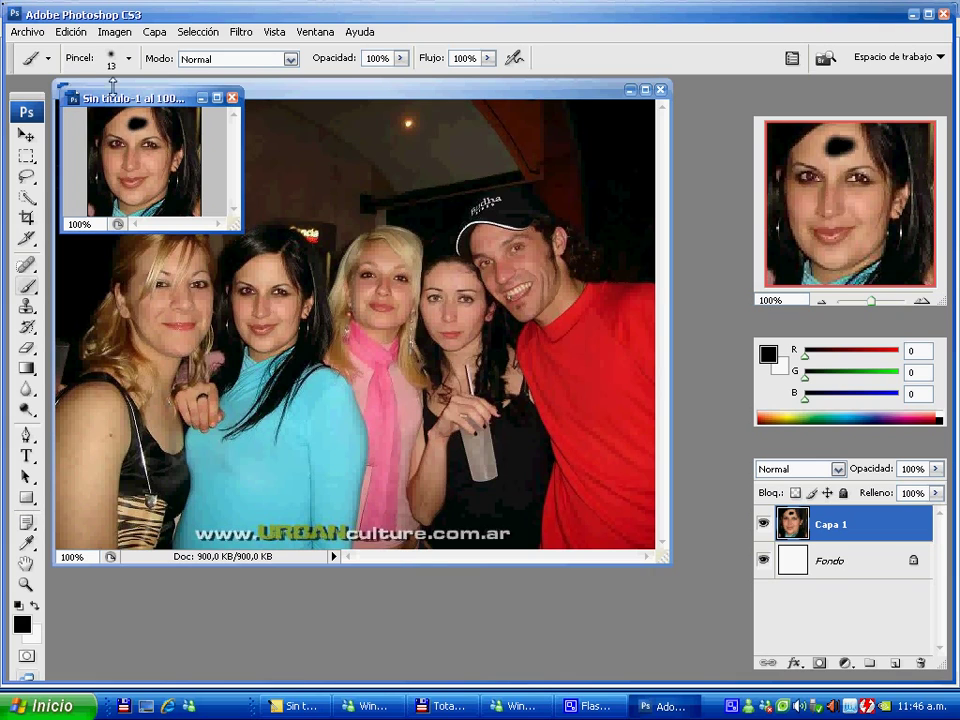
pyautogui.click(127, 58)
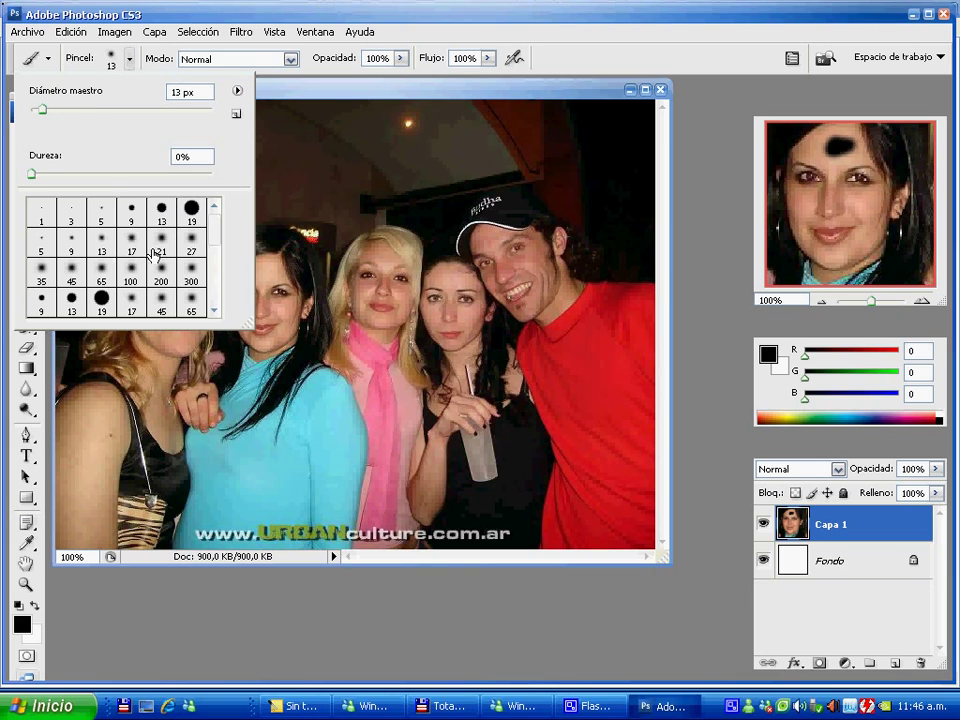
pyautogui.click(101, 215)
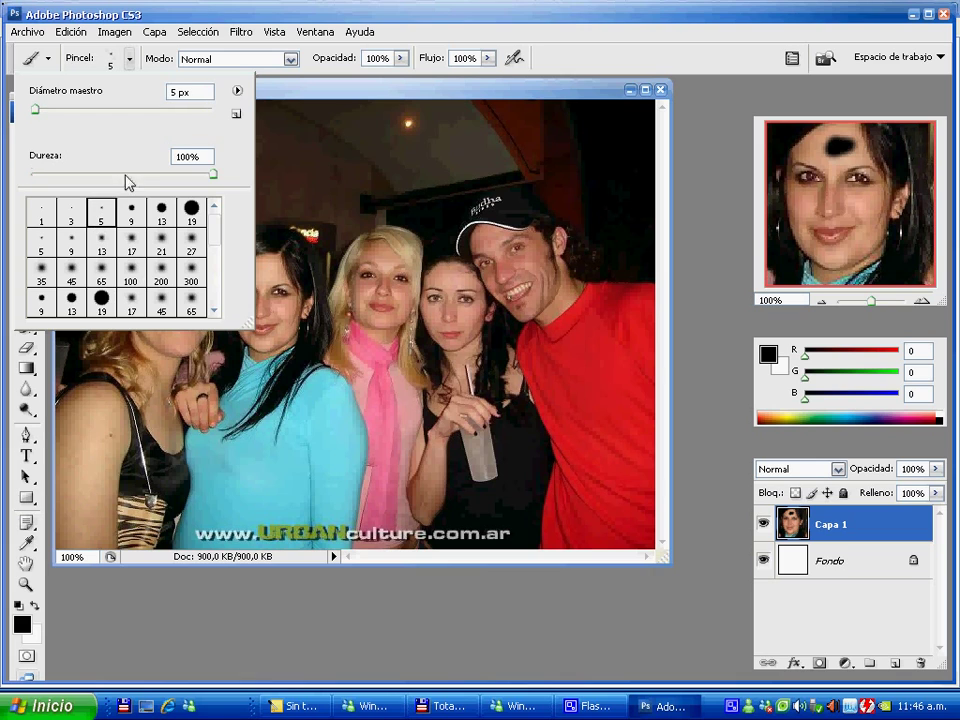
pyautogui.click(121, 60)
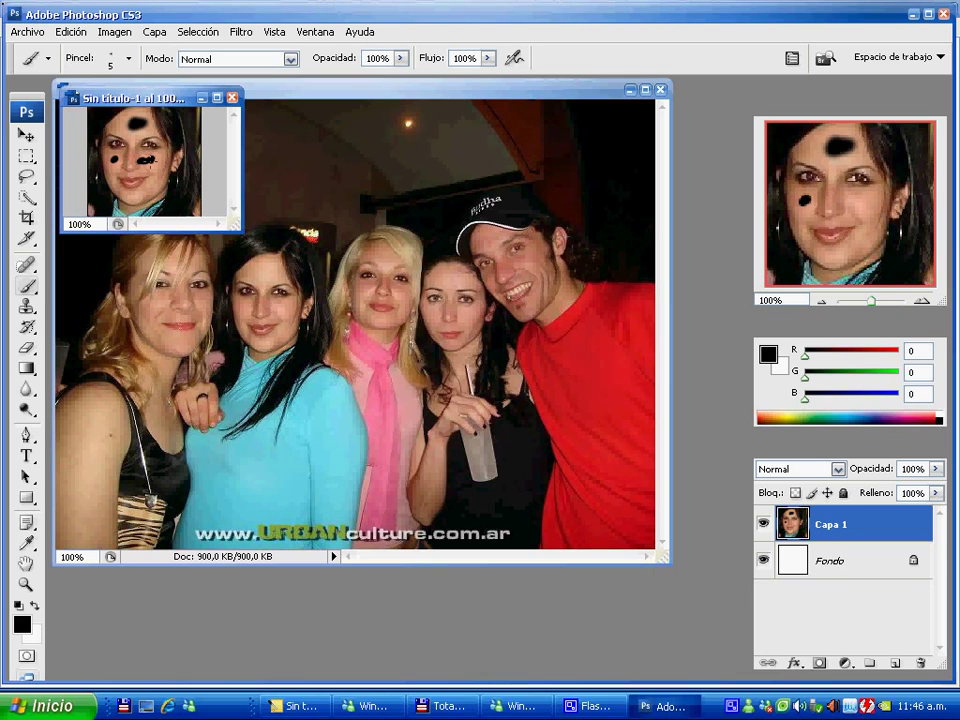
# Paint a black mark on the chin and start Archivo > Guardar como
pyautogui.moveTo(125, 184); pyautogui.dragTo(128, 190)
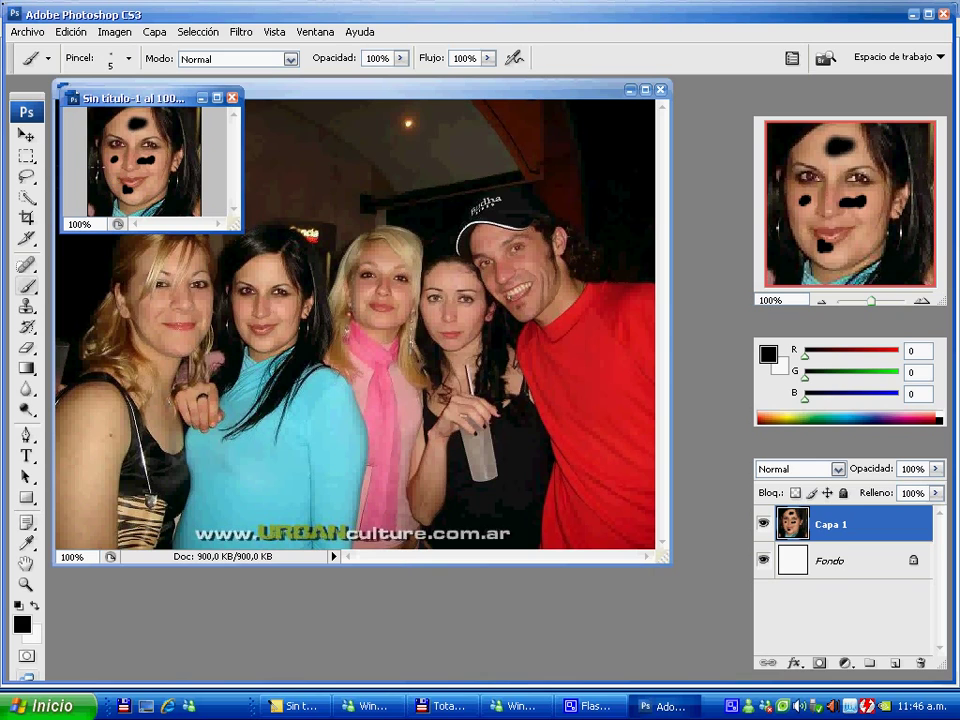
pyautogui.click(28, 32)
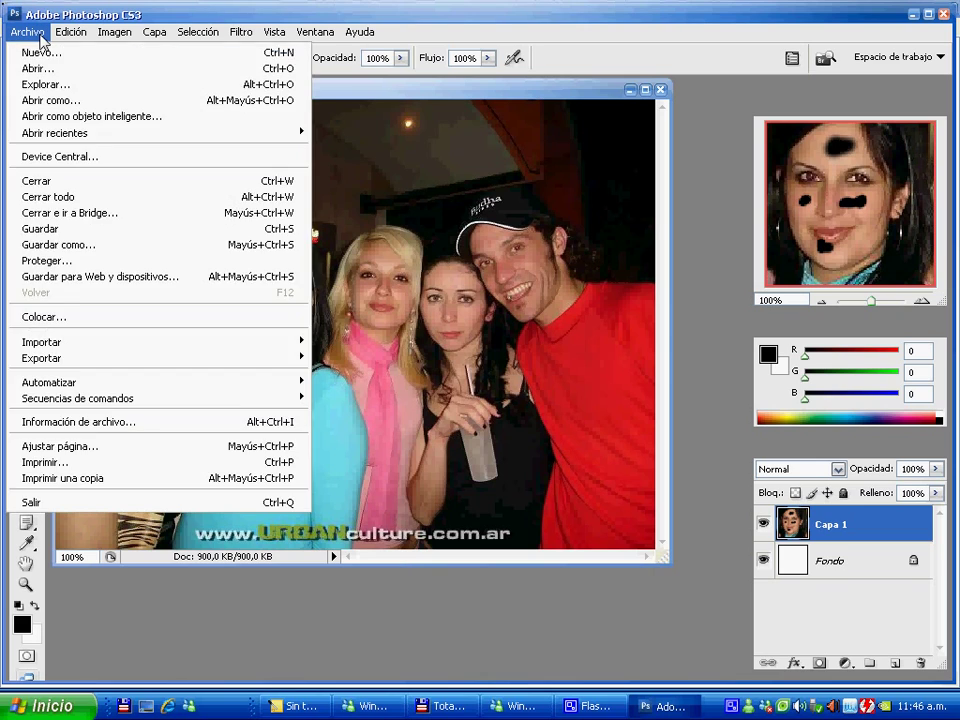
pyautogui.click(168, 246)
# Add the note line 'TE VAS A ARCHIVO Y GUARDAR COMO PARA GUARDAR EL' in Notepad
pyautogui.click(287, 706)
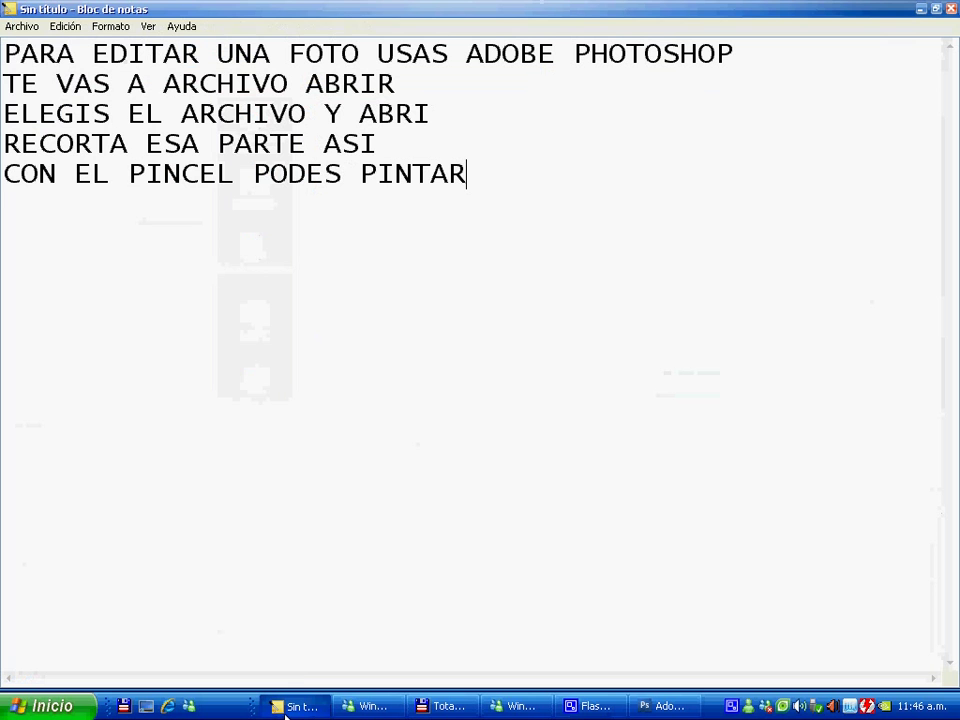
pyautogui.press('Return')
pyautogui.write('TE VAS  A ARCHIVO Y GUR')
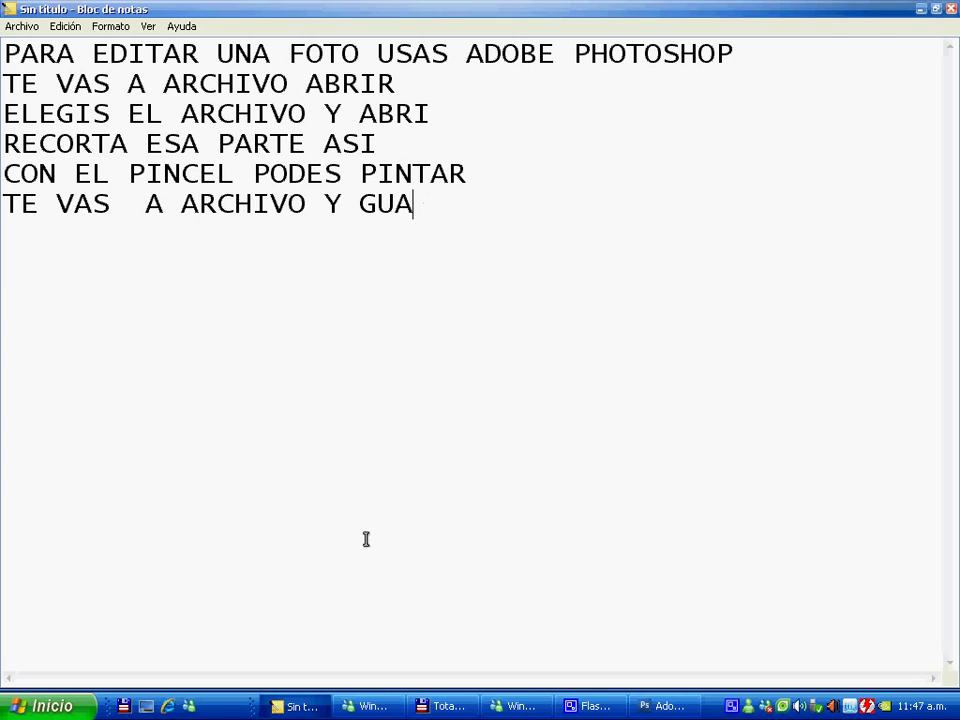
pyautogui.write('RDAR COMO PARA GA')
pyautogui.press('BackSpace')
pyautogui.write('UARDAR EL A')
pyautogui.press('BackSpace')
pyautogui.press('Return')
# Finish the note with 'ARCHIVO', then choose JPEG as the Guardar como file format
pyautogui.write('ARC')
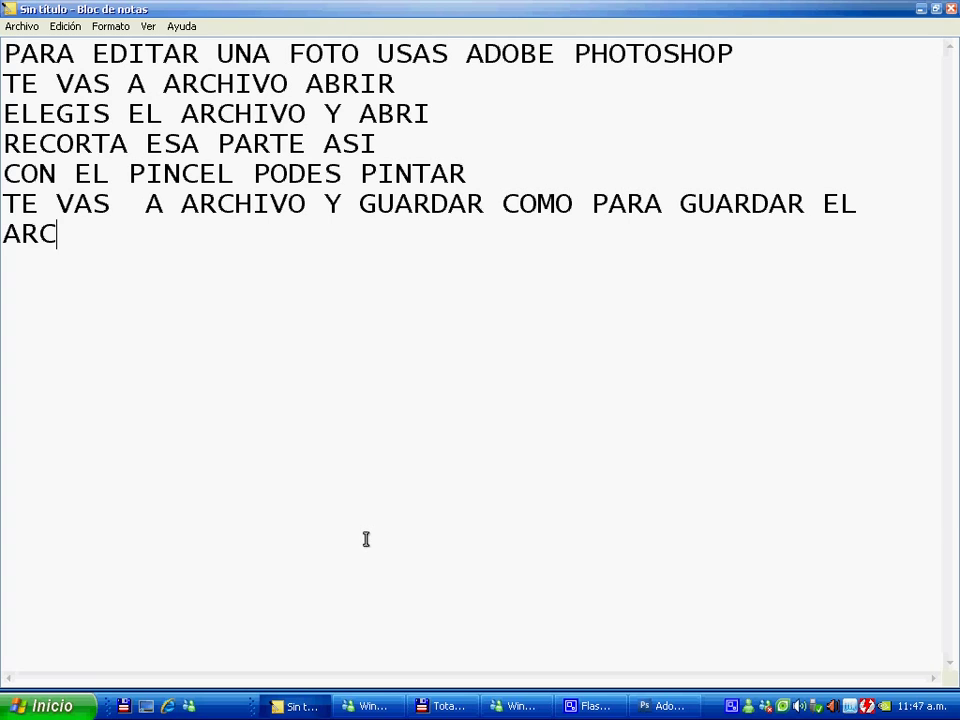
pyautogui.write('HIVO')
pyautogui.click(648, 706)
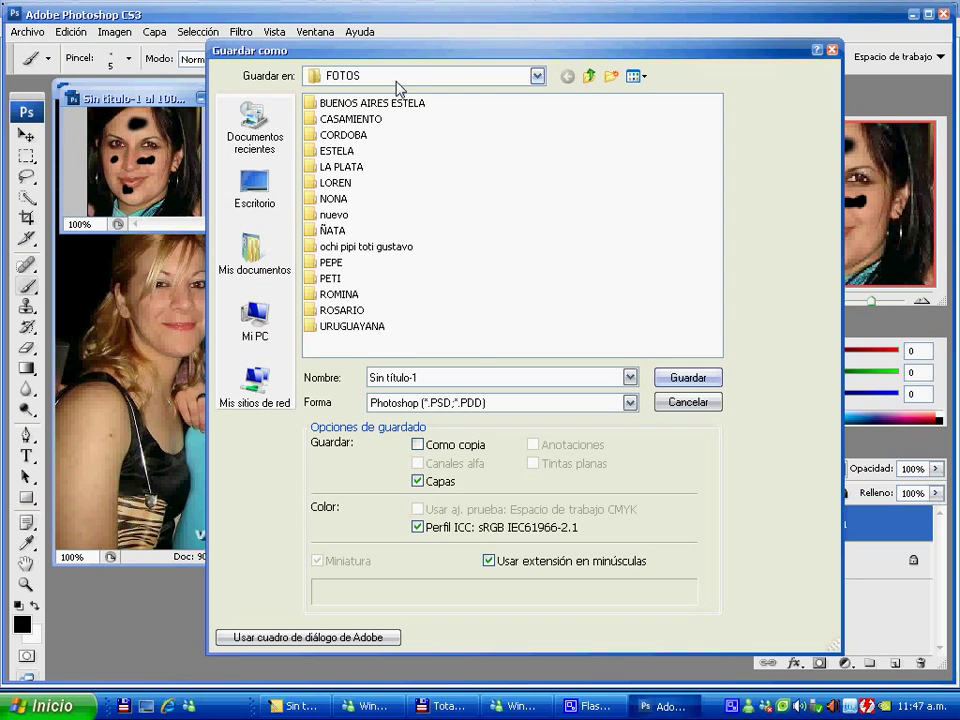
pyautogui.click(476, 401)
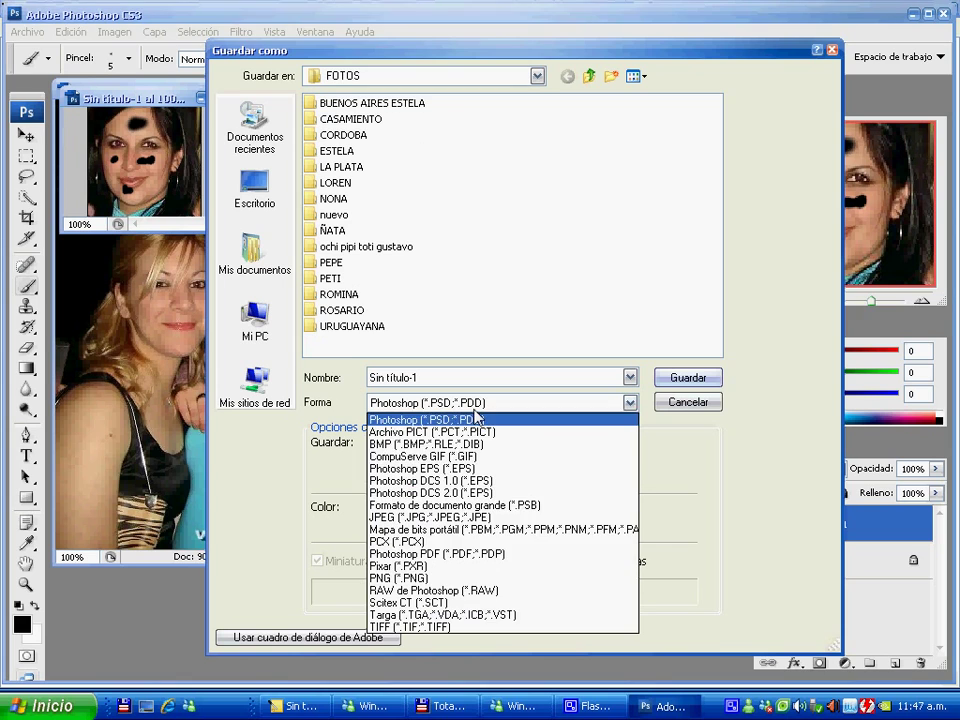
pyautogui.click(483, 517)
# Add a new Notepad line reading 'ELEGIS JPG' and return to Photoshop's save dialog
pyautogui.hotkey('alt', 'Tab')
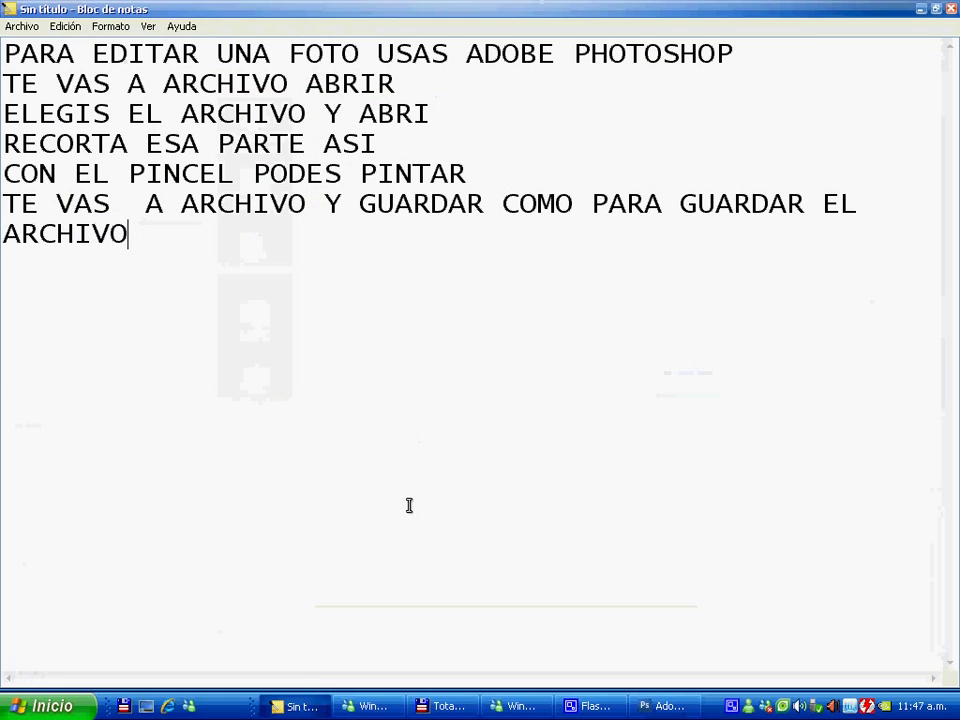
pyautogui.press('Return')
pyautogui.write('ELEGIS JPG')
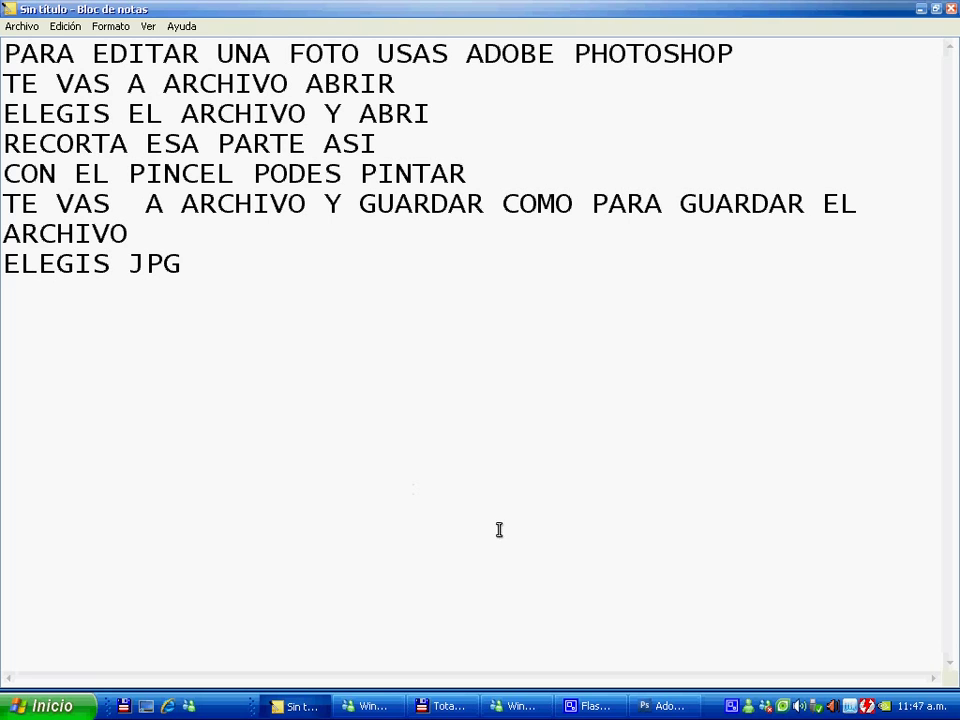
pyautogui.click(670, 707)
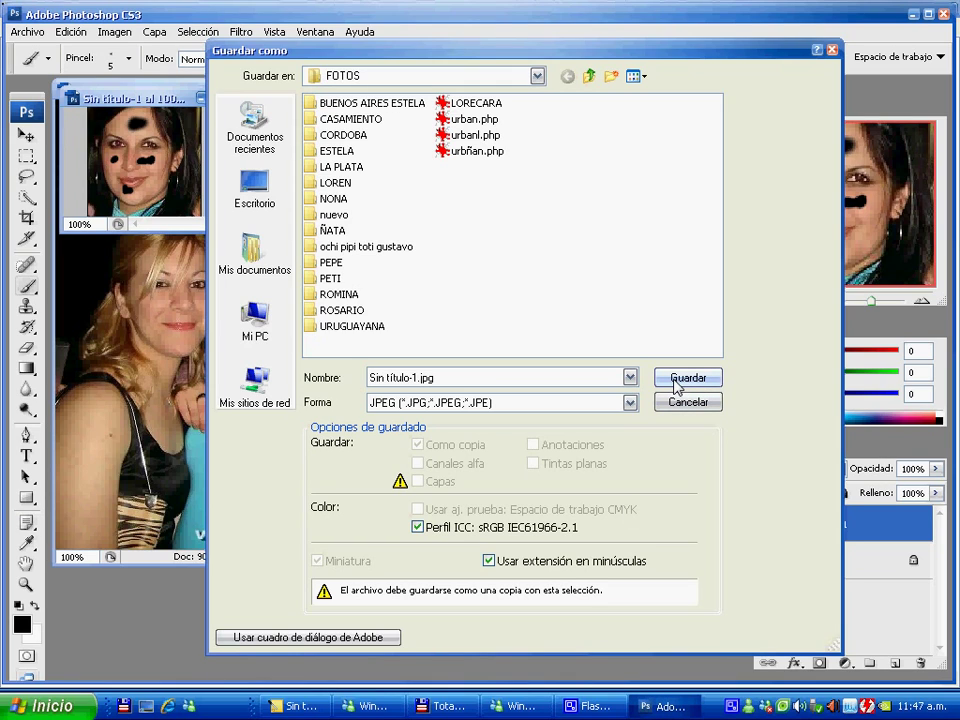
# Keep JPEG as the save format and select the file name in Nombre
pyautogui.click(455, 402)
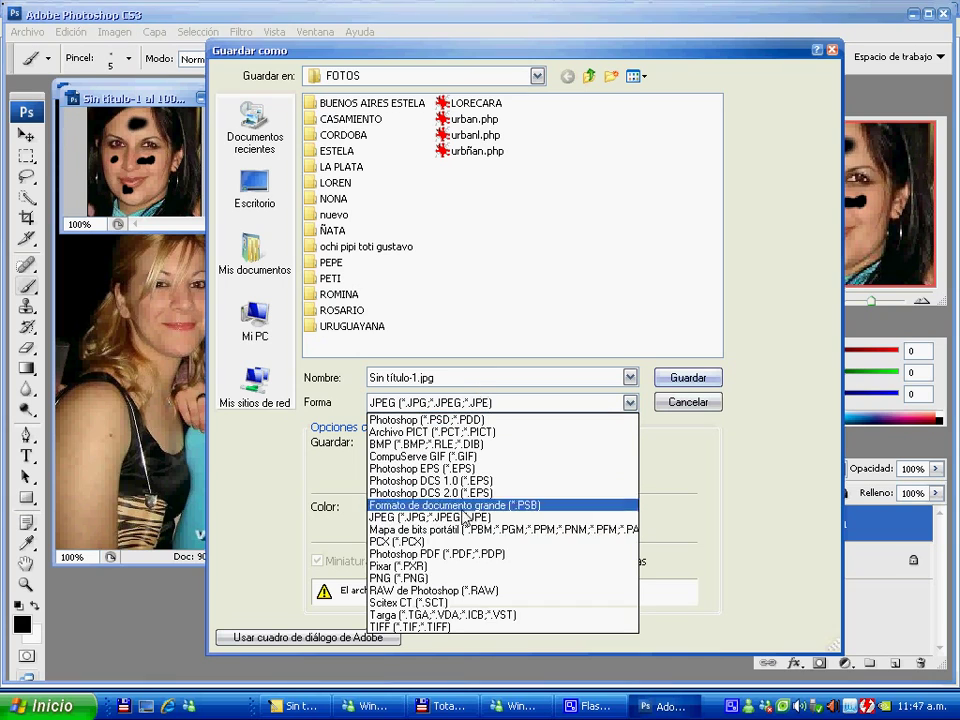
pyautogui.click(474, 527)
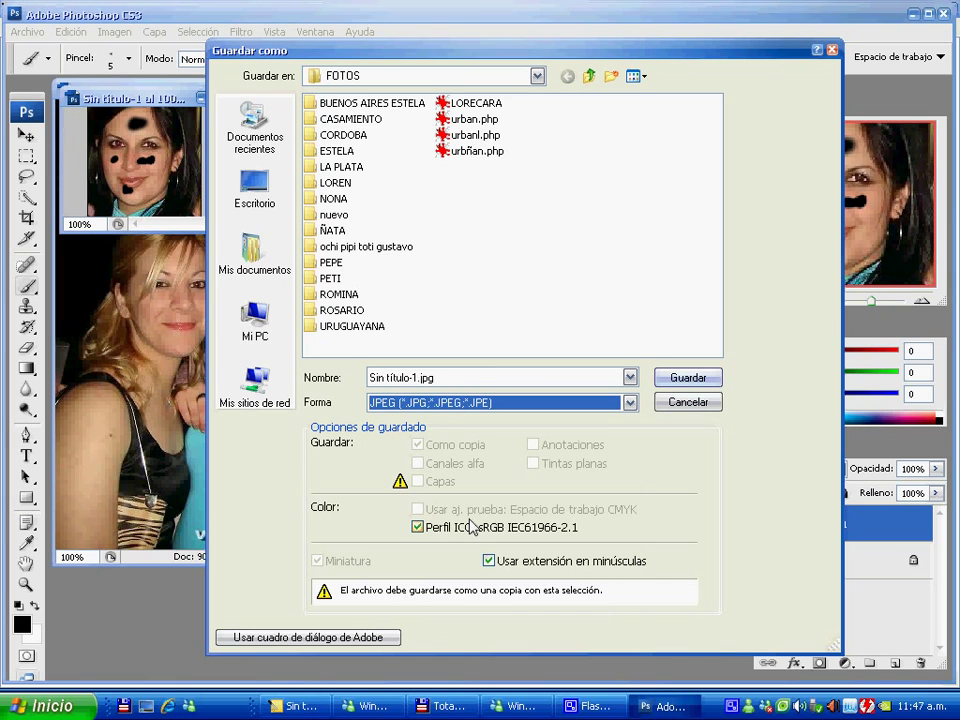
pyautogui.click(426, 377)
pyautogui.moveTo(416, 379); pyautogui.dragTo(310, 381)
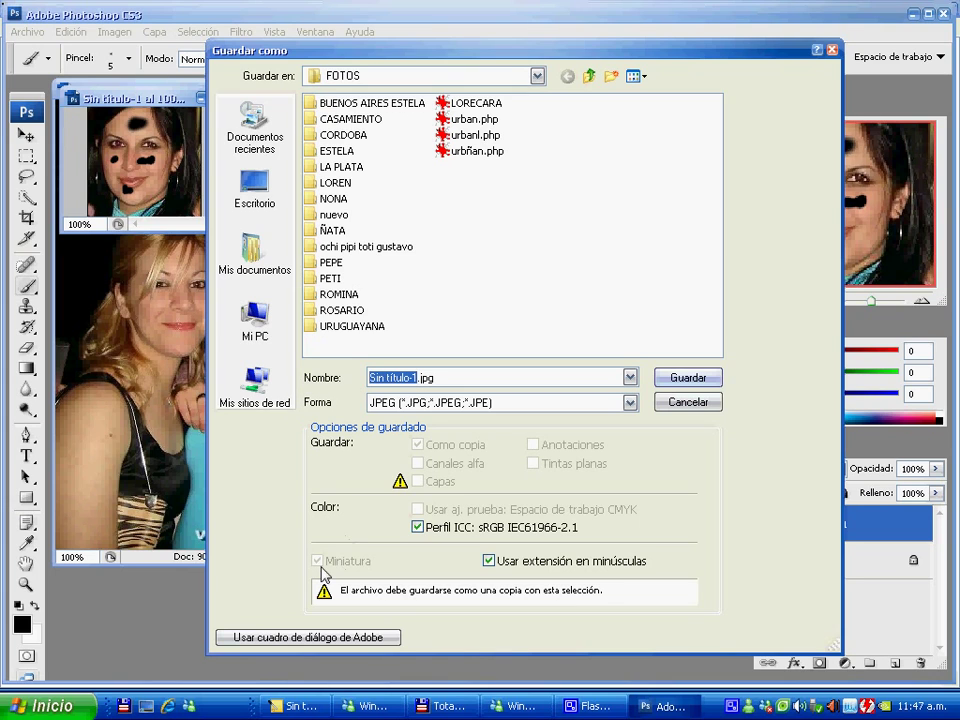
# Extend the Notepad step line with 'AHI PONES EL NOMBRE' and return to Photoshop
pyautogui.click(303, 706)
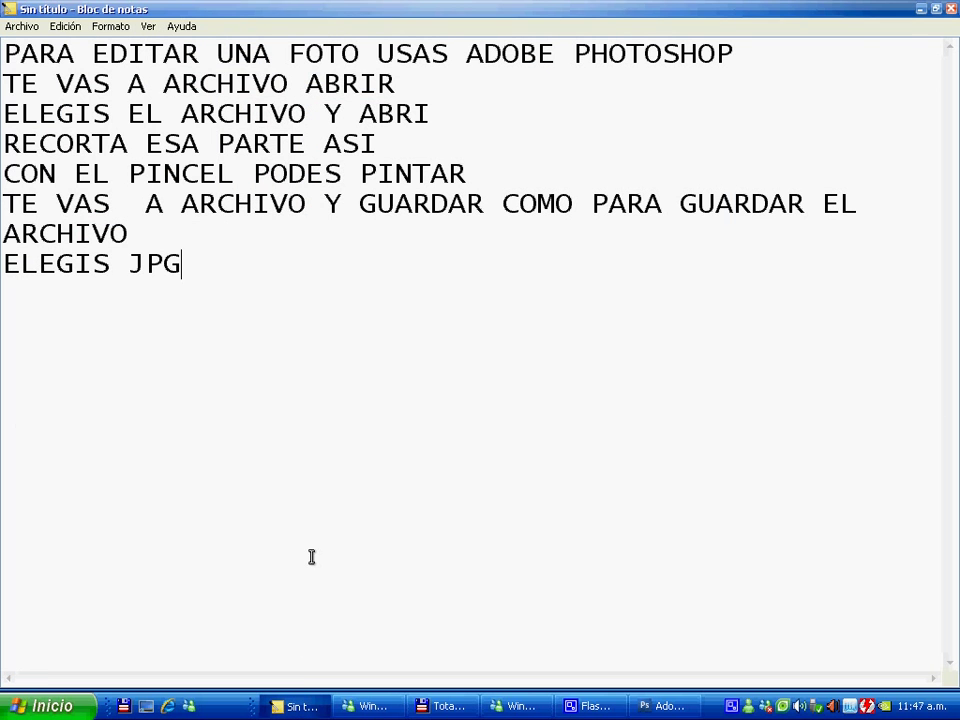
pyautogui.write('AHI PONES EL NOMBRE')
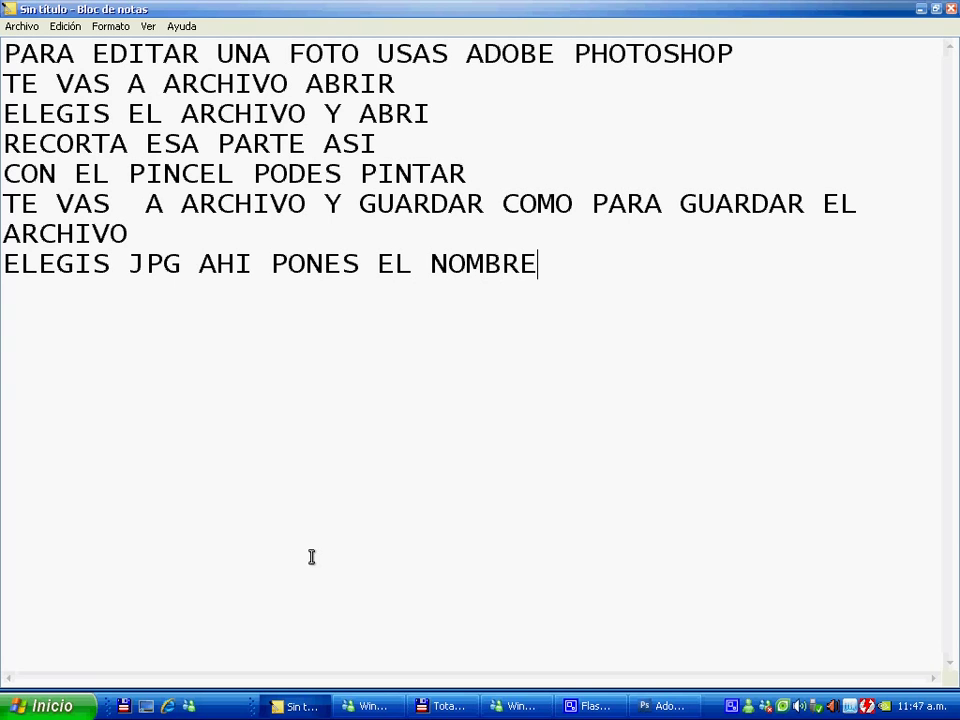
pyautogui.click(660, 705)
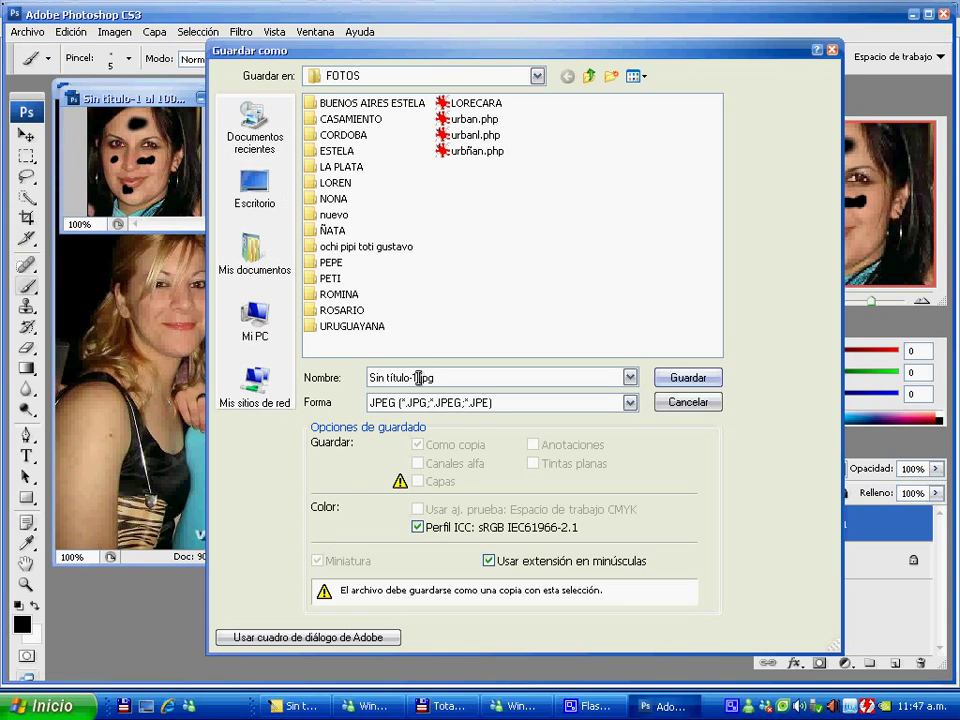
# Save the spotted face as the LORECARA2 JPEG in FOTOS, accepting quality 8 (Alta)
pyautogui.moveTo(416, 377); pyautogui.dragTo(320, 378)
pyautogui.write('LORECARA2')
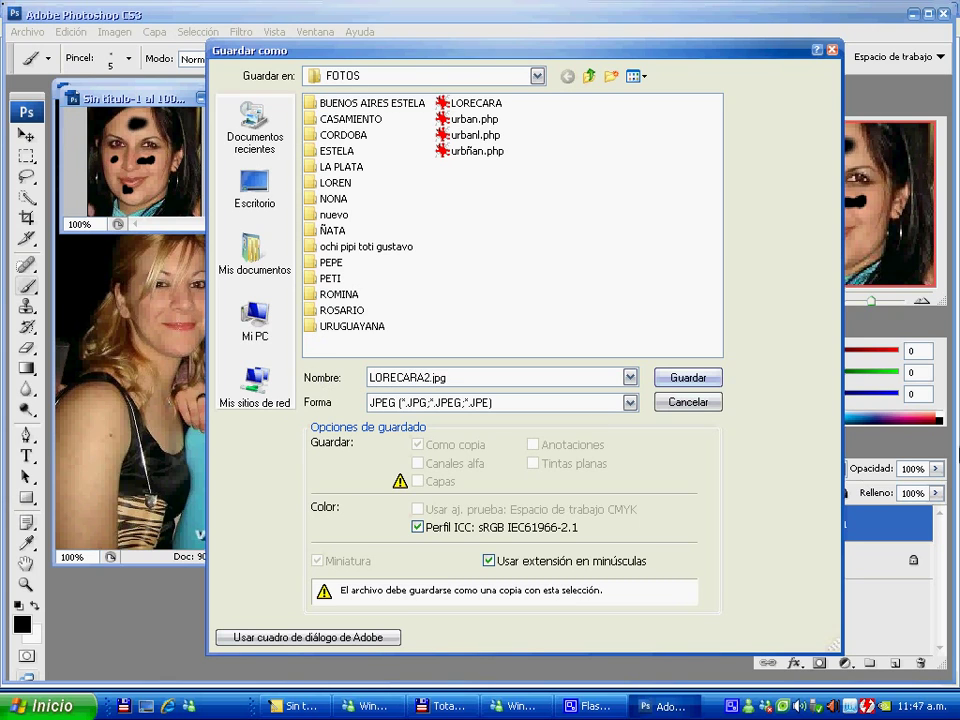
pyautogui.click(680, 377)
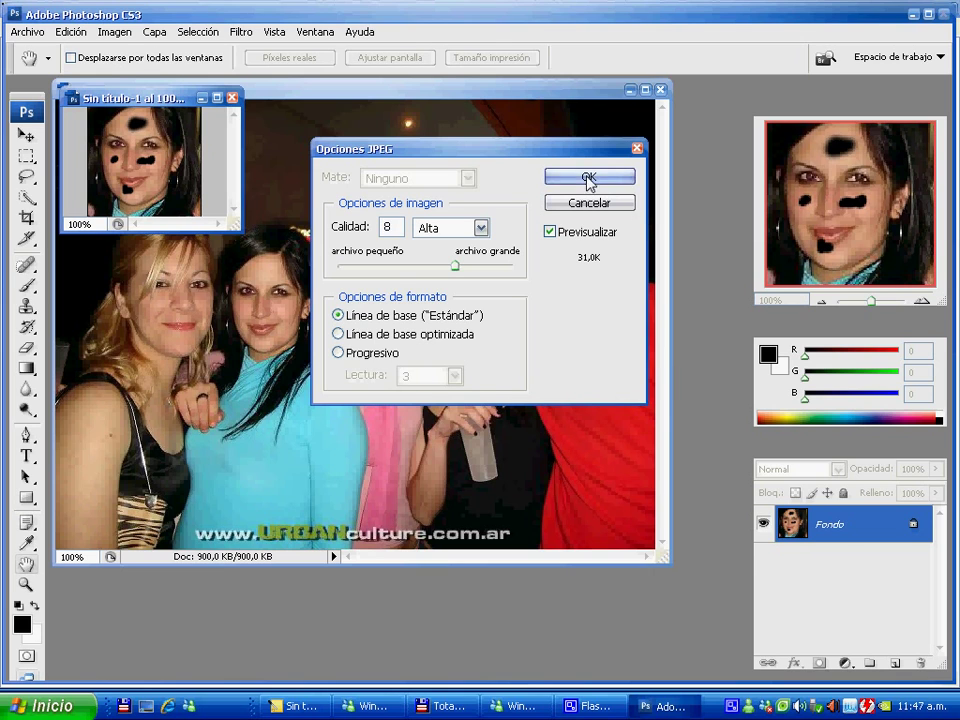
pyautogui.click(588, 178)
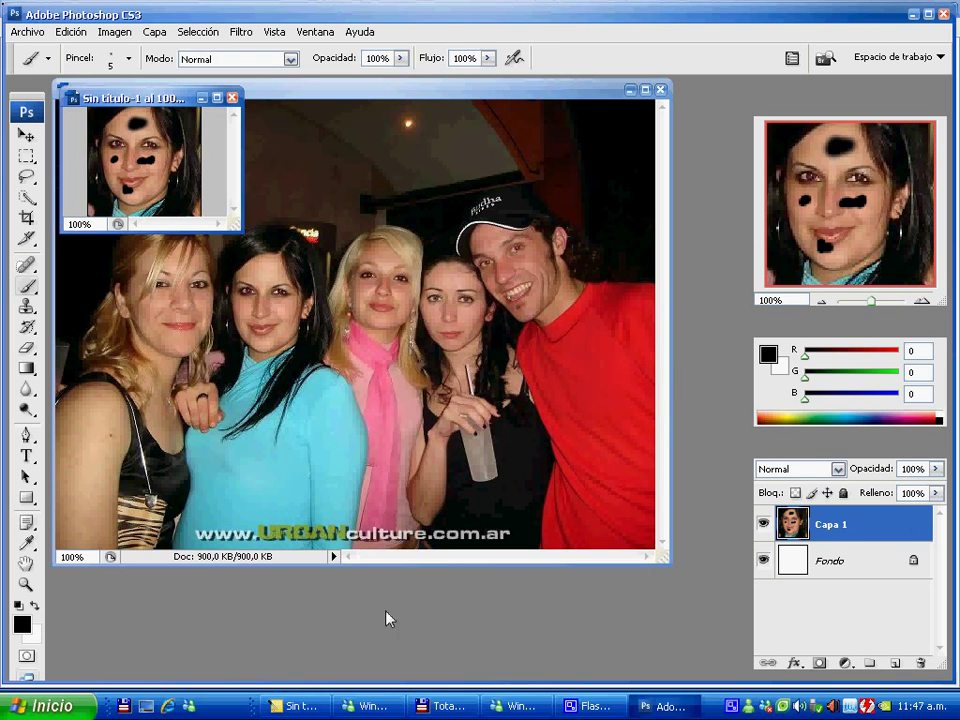
# In Total Commander, browse to c:\Fotos and open LORECARA2.jpg in the viewer
pyautogui.click(296, 707)
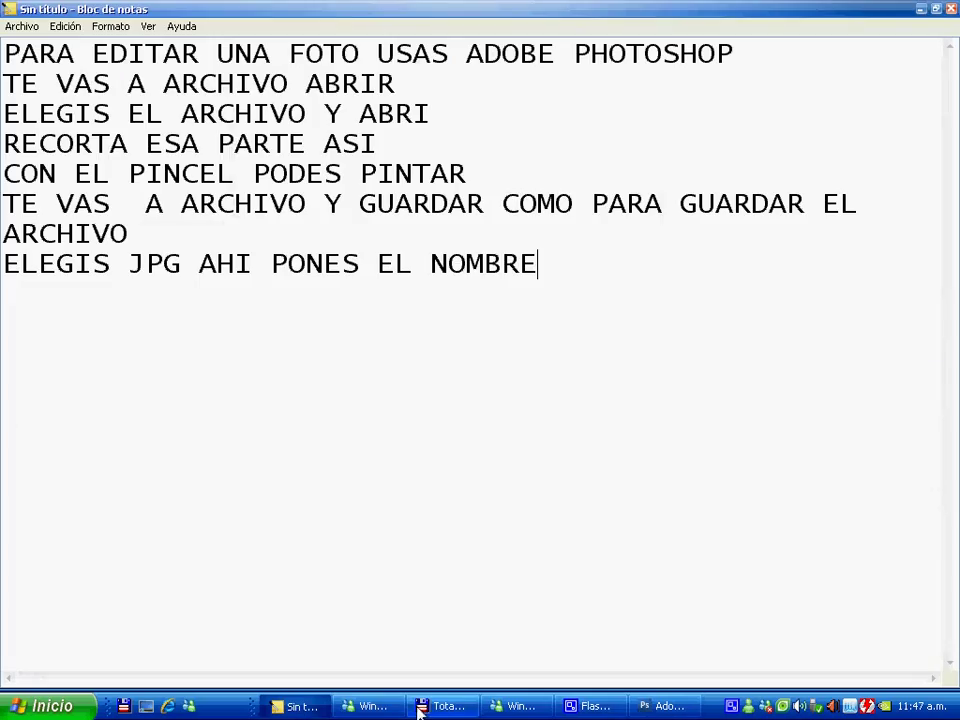
pyautogui.click(424, 707)
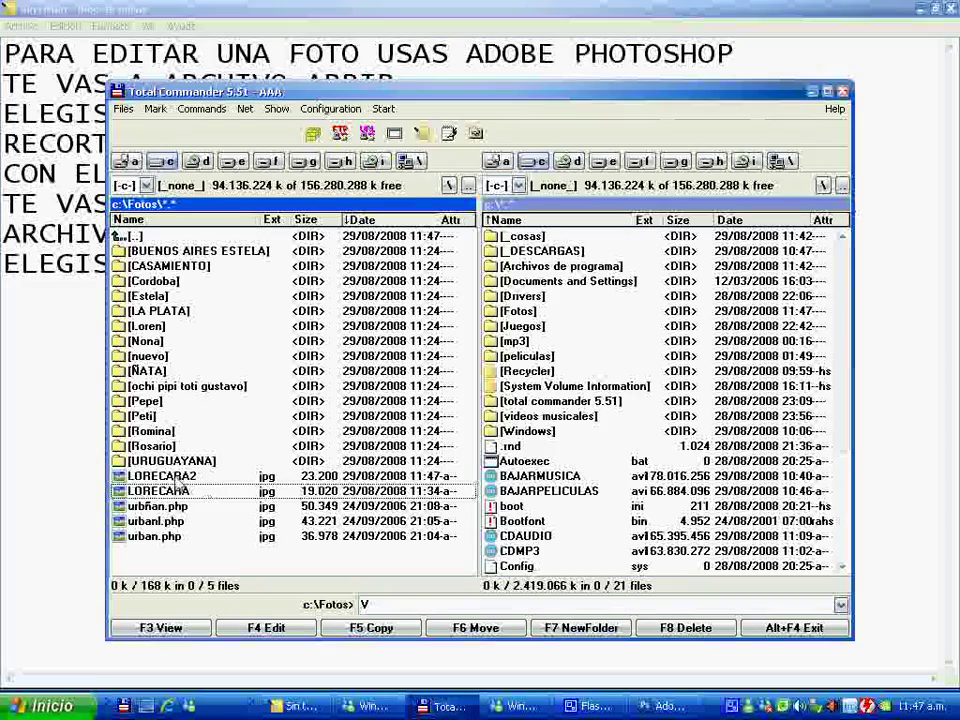
pyautogui.doubleClick(146, 237)
pyautogui.doubleClick(130, 312)
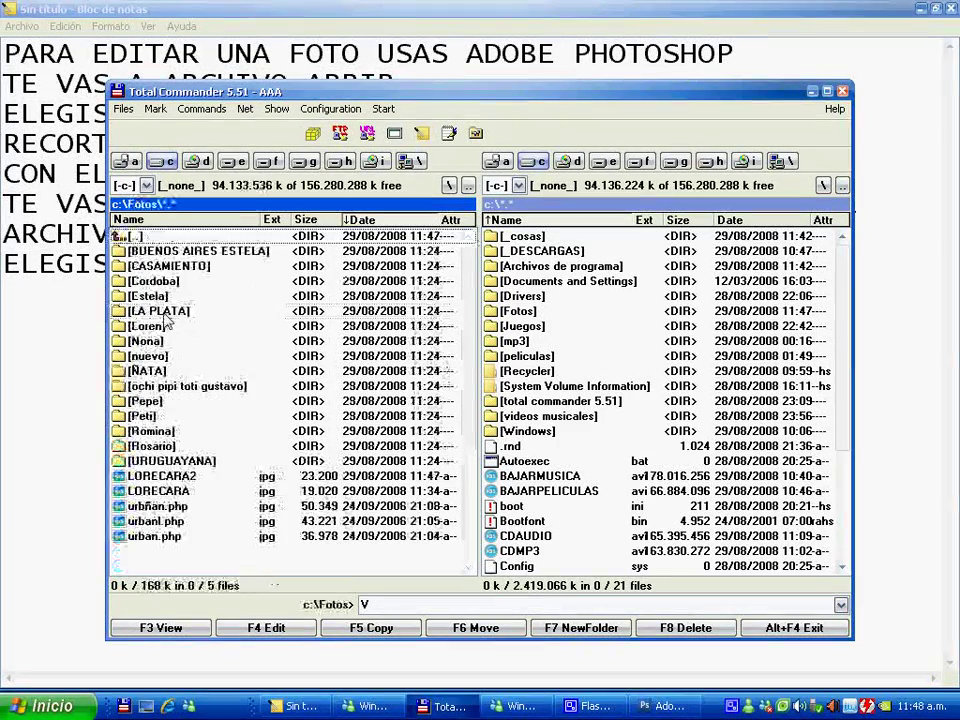
pyautogui.doubleClick(200, 477)
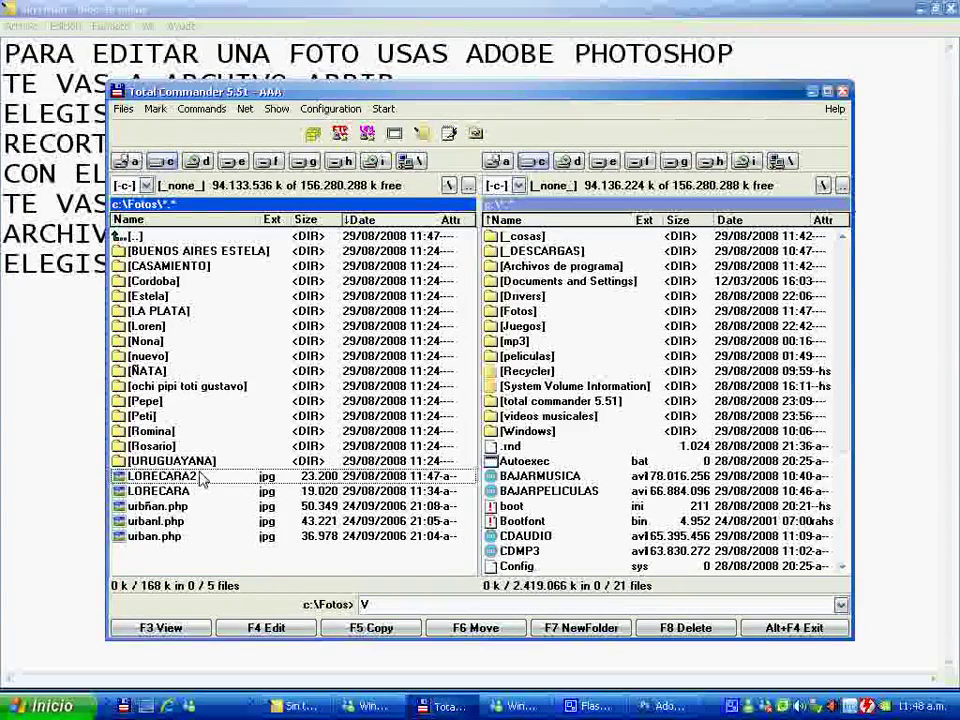
# Zoom in on LORECARA2.jpg in IrfanView, then close the viewer
pyautogui.scroll(2, 272, 128)
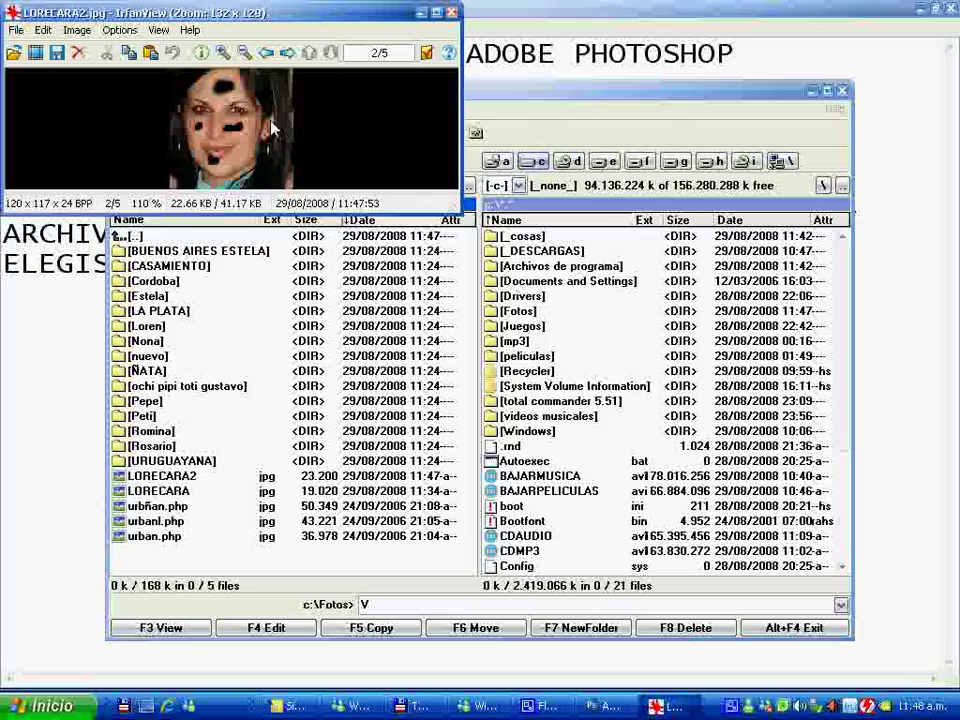
pyautogui.scroll(2, 272, 128)
pyautogui.scroll(2, 272, 128)
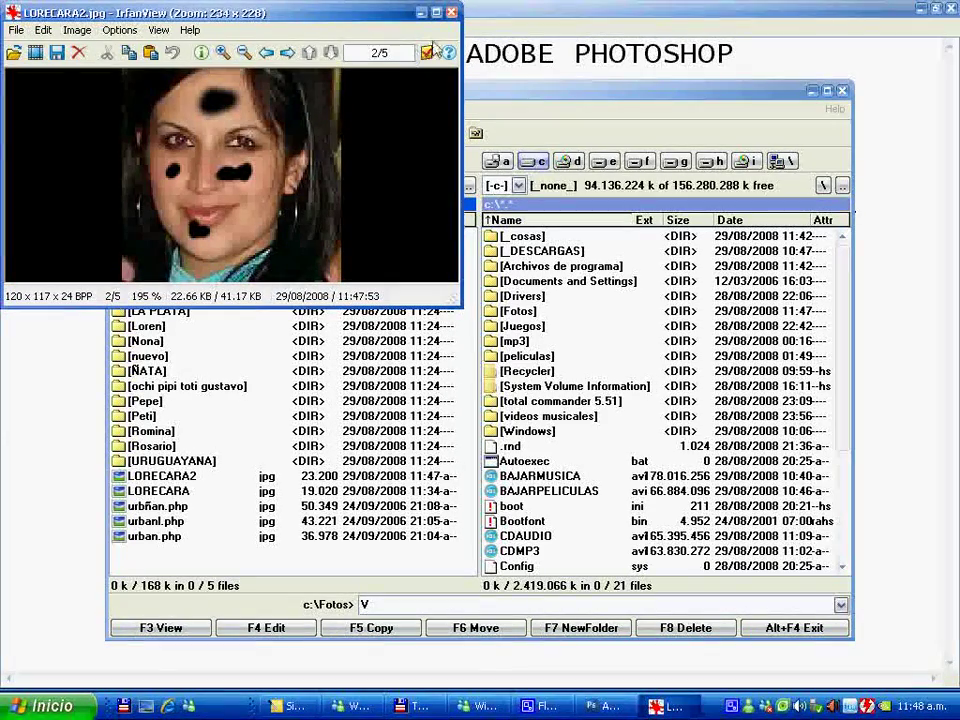
pyautogui.click(452, 14)
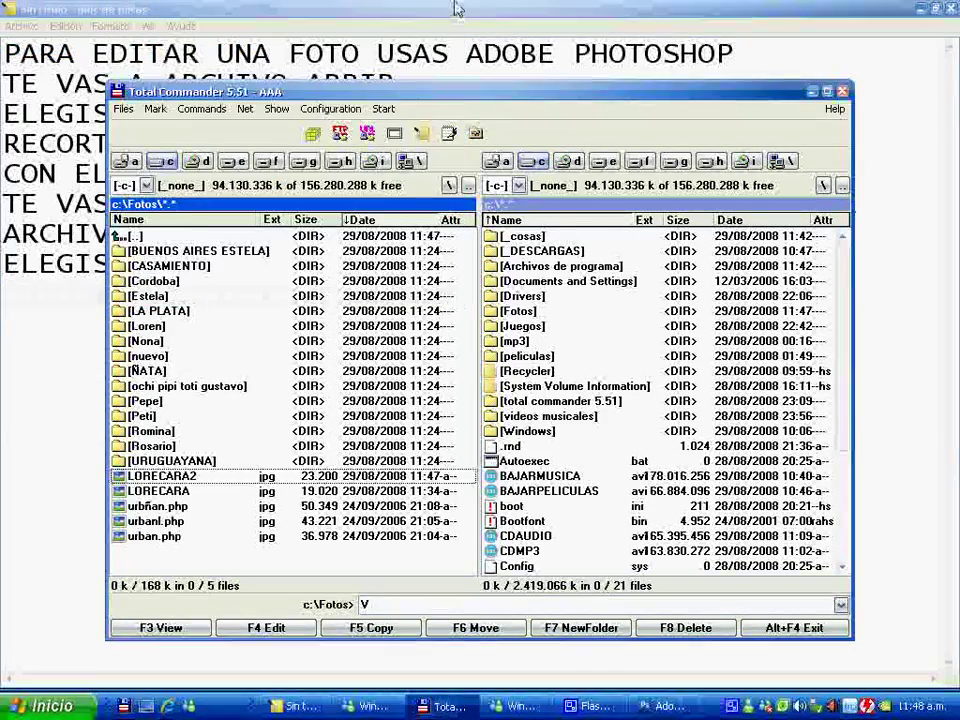
pyautogui.click(455, 10)
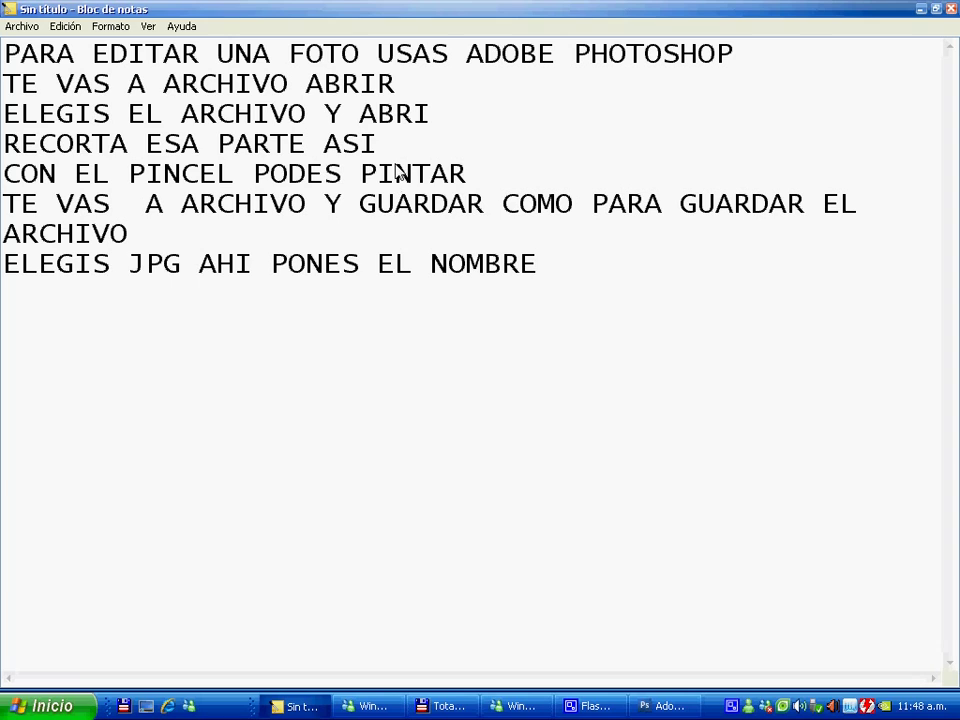
pyautogui.click(607, 705)
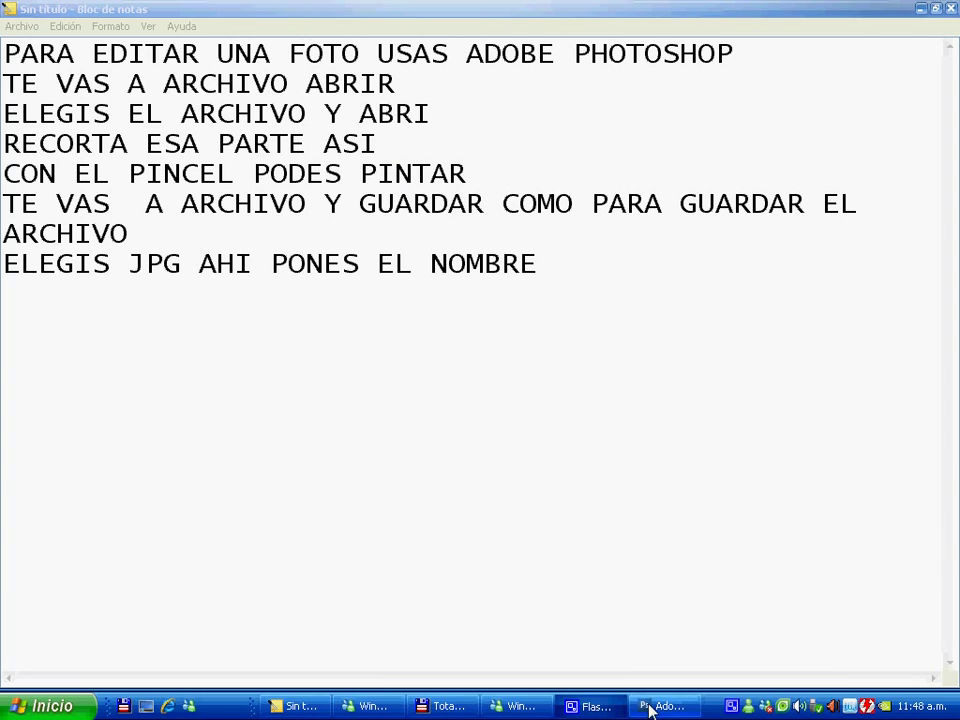
pyautogui.click(730, 706)
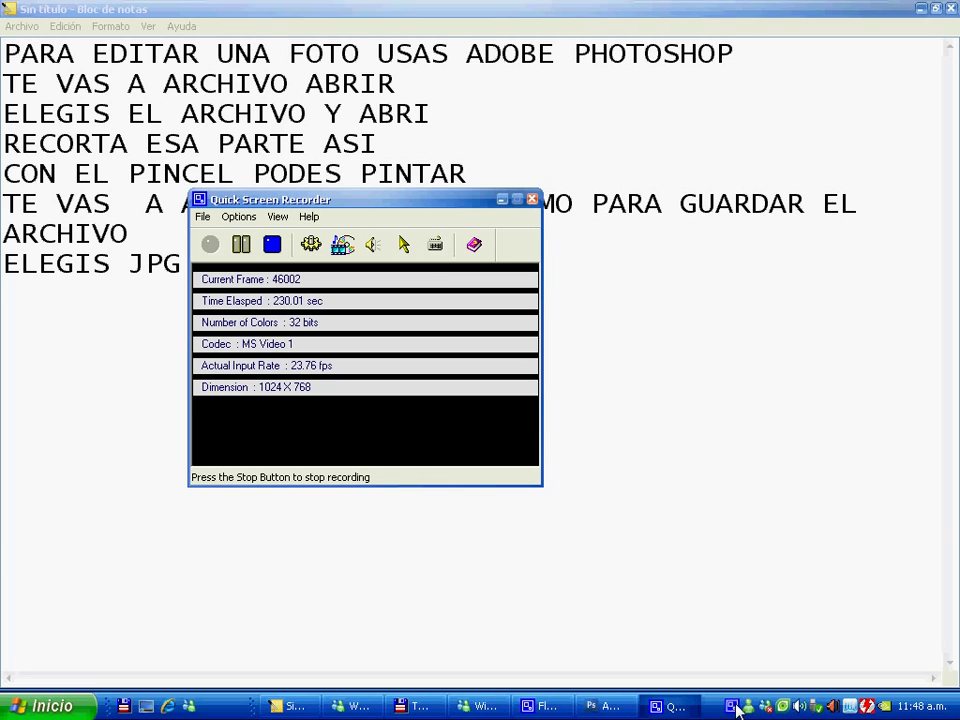